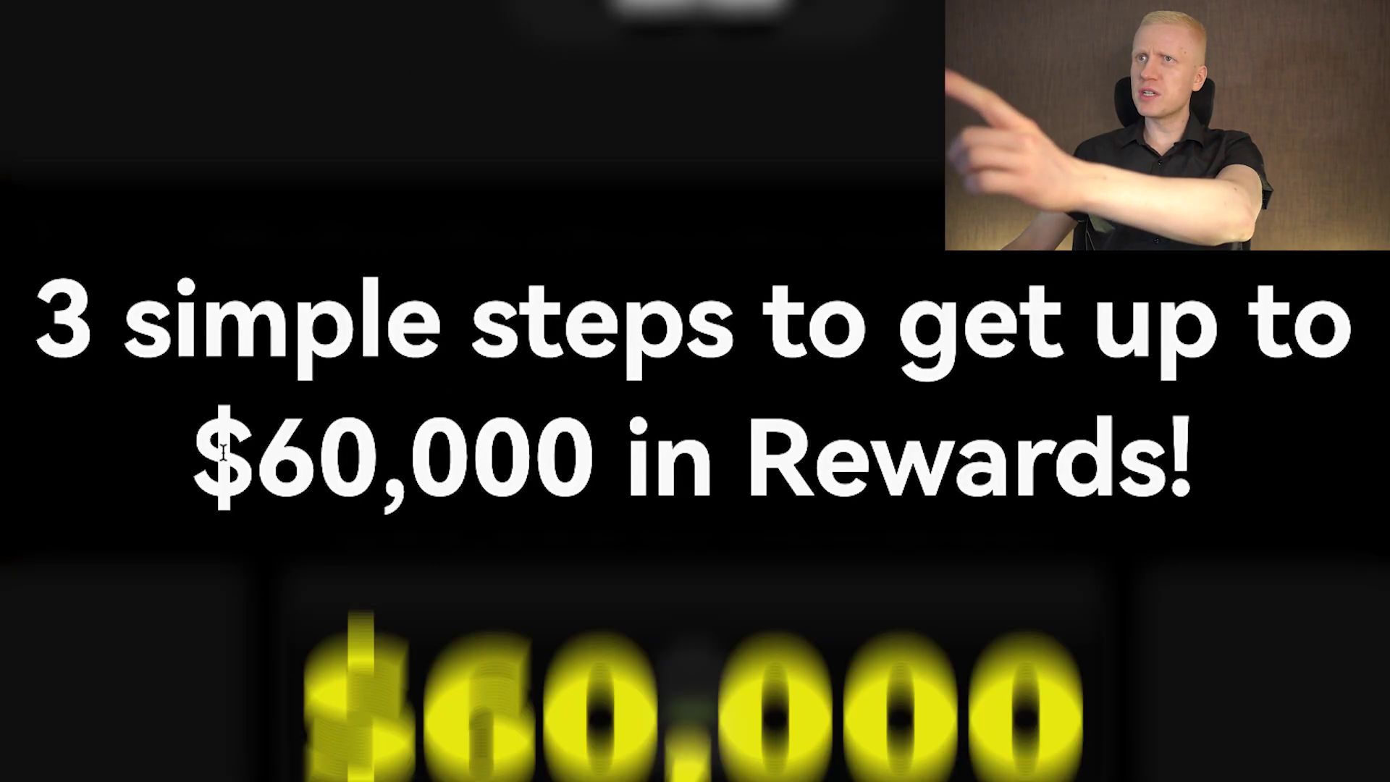
drag(222, 454, 488, 474)
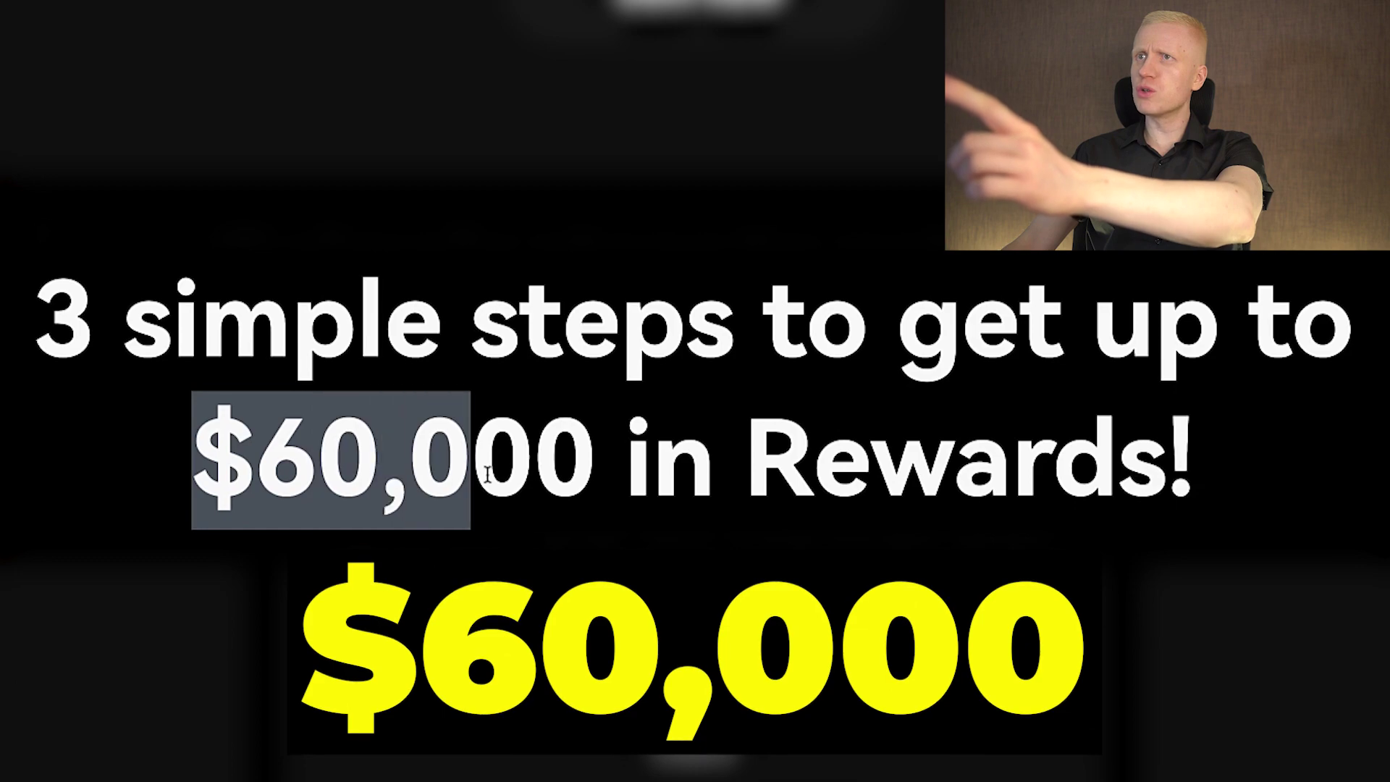
click(581, 479)
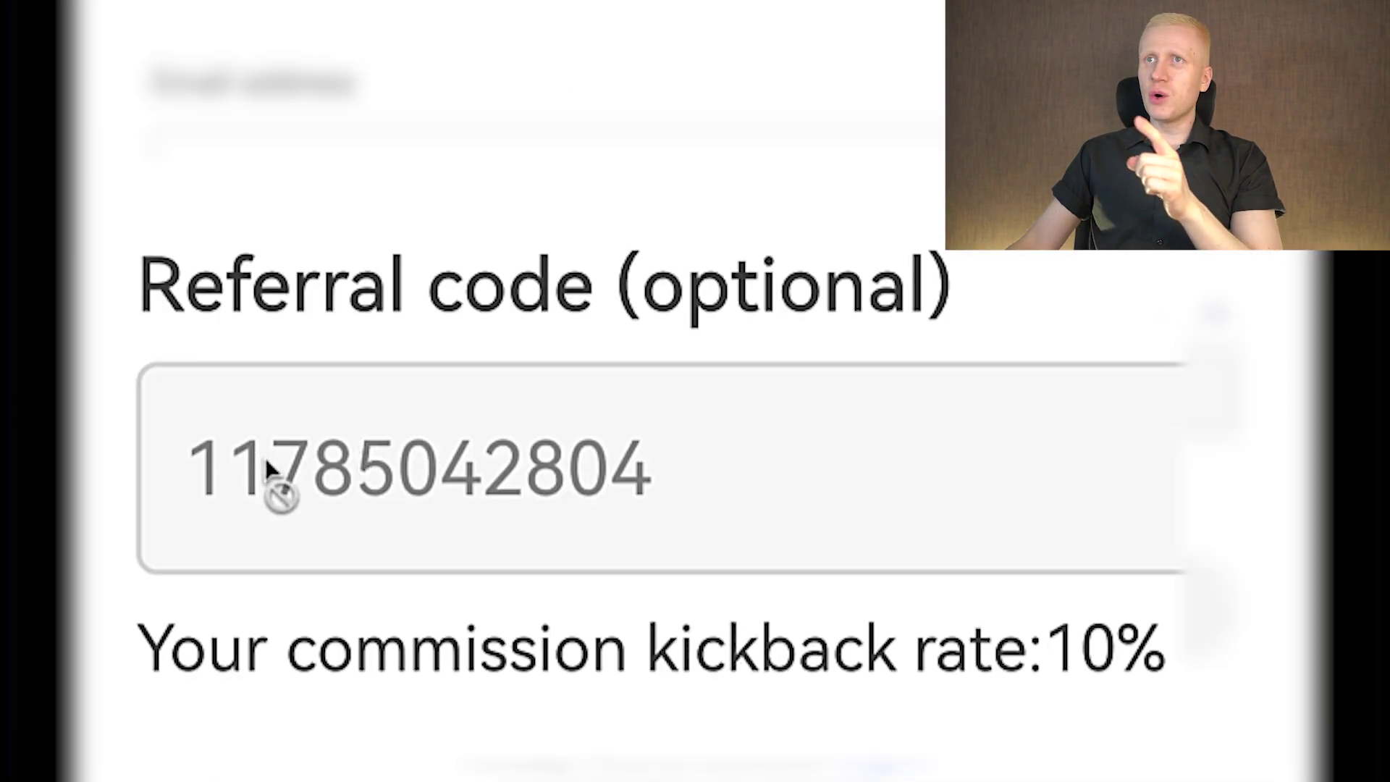
drag(1164, 668, 141, 662)
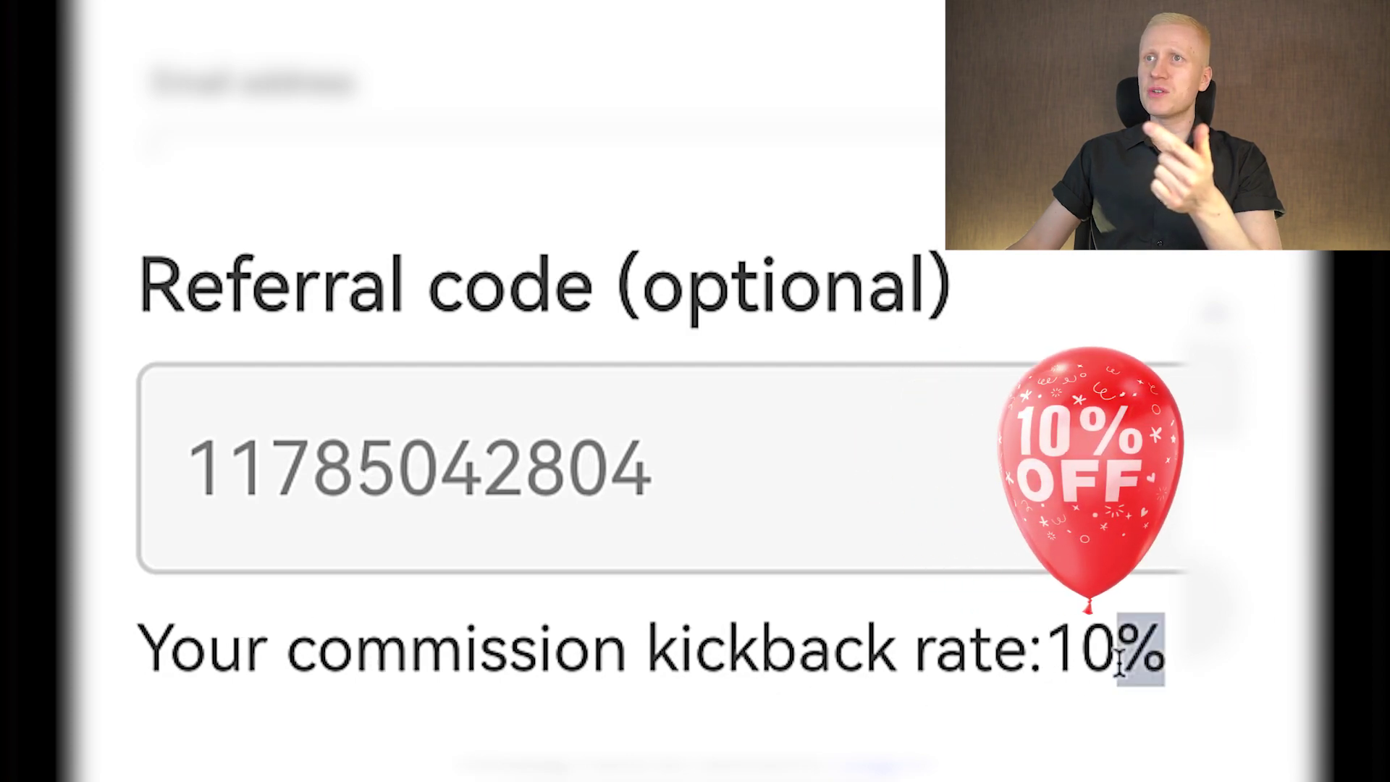
click(141, 662)
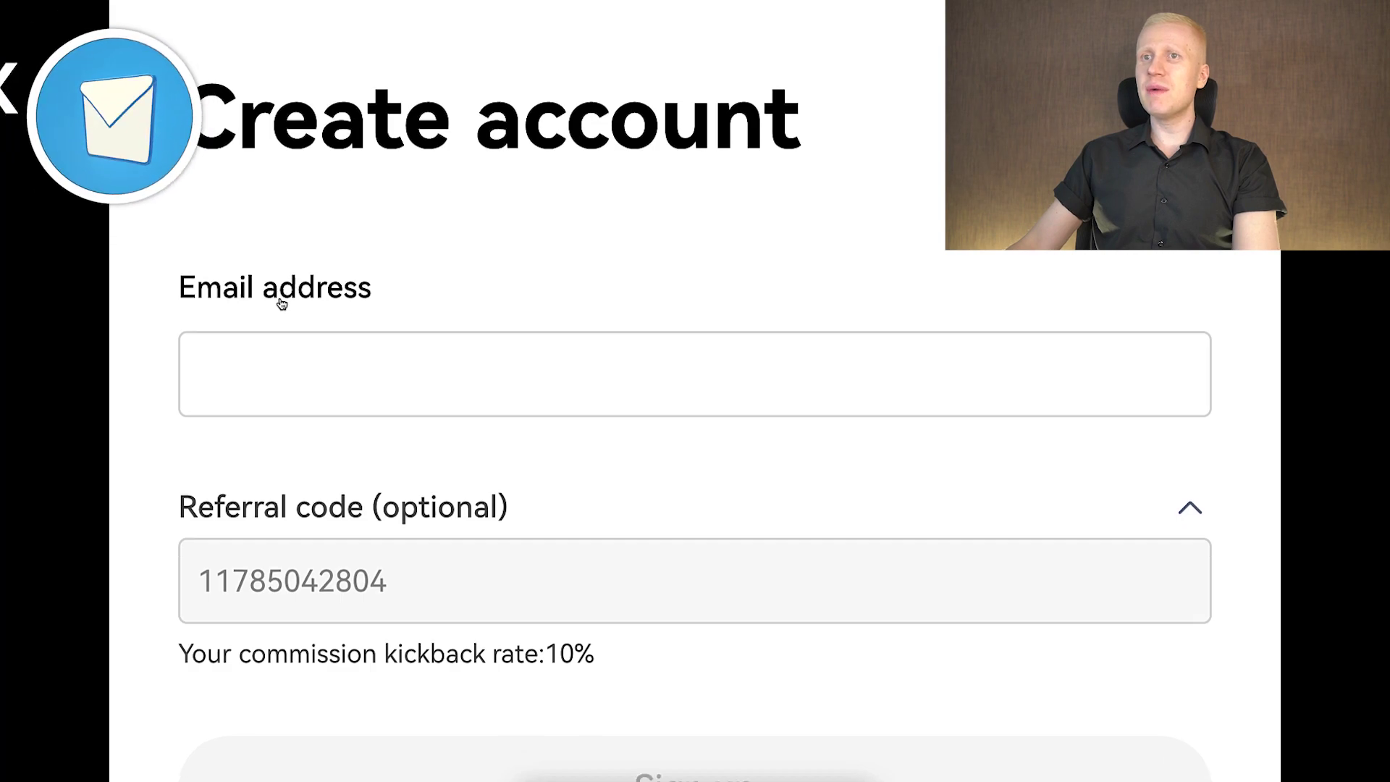
scroll(278, 315, down, 5)
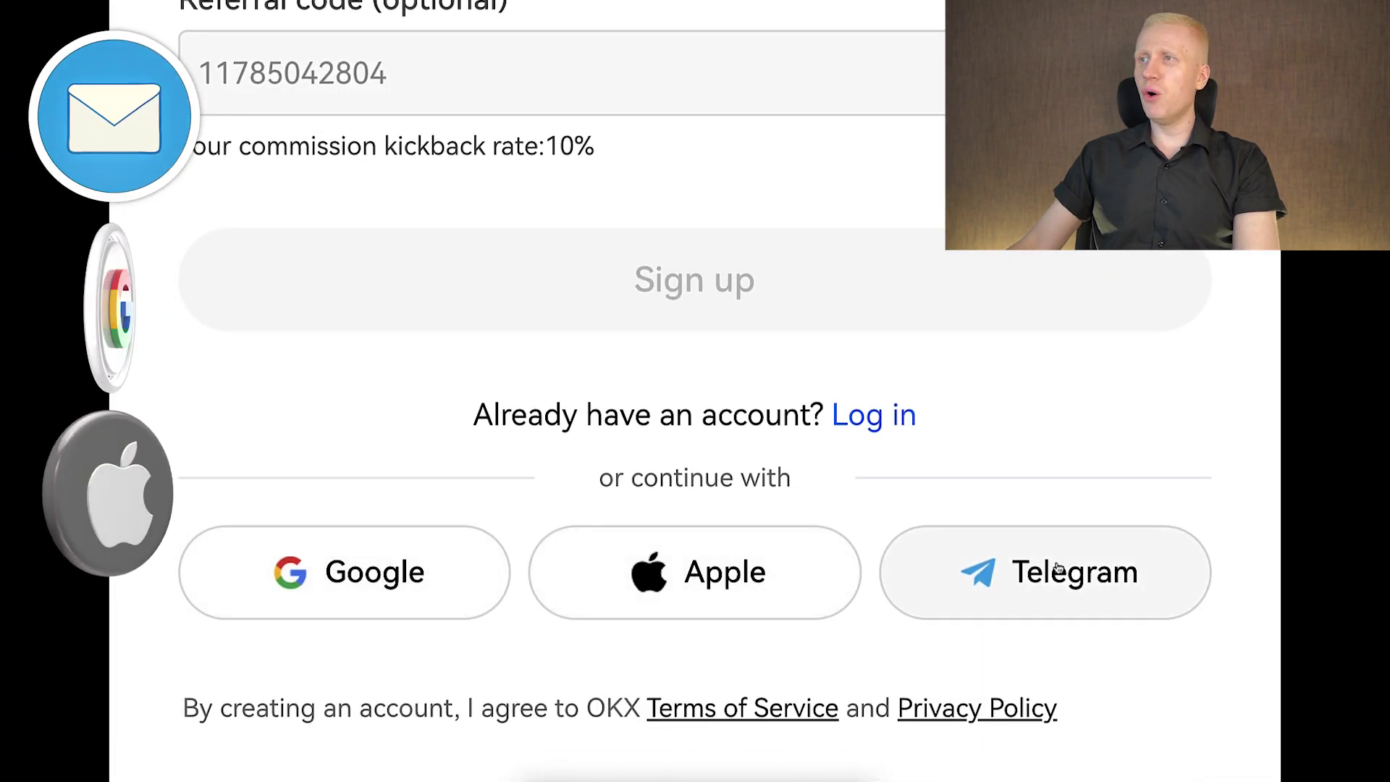
scroll(754, 546, up, 1)
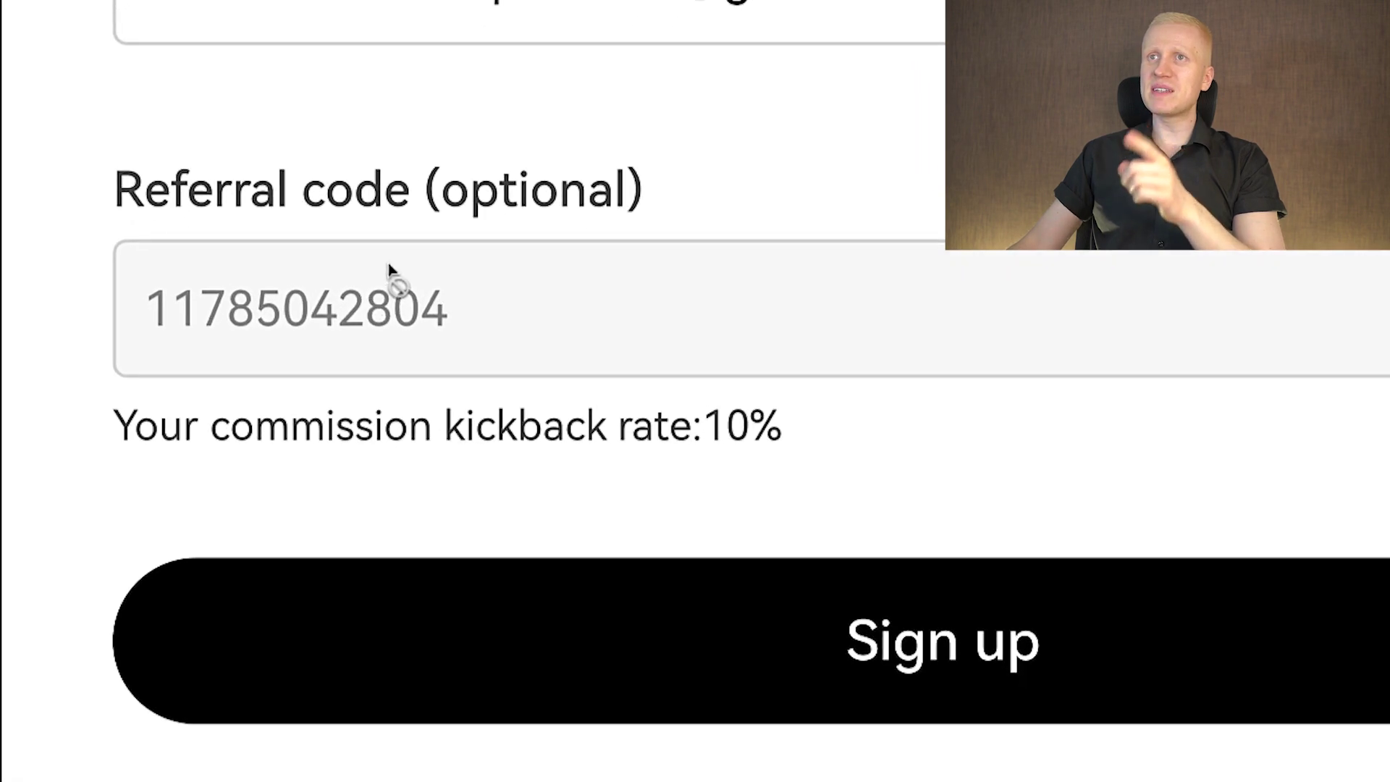
click(689, 461)
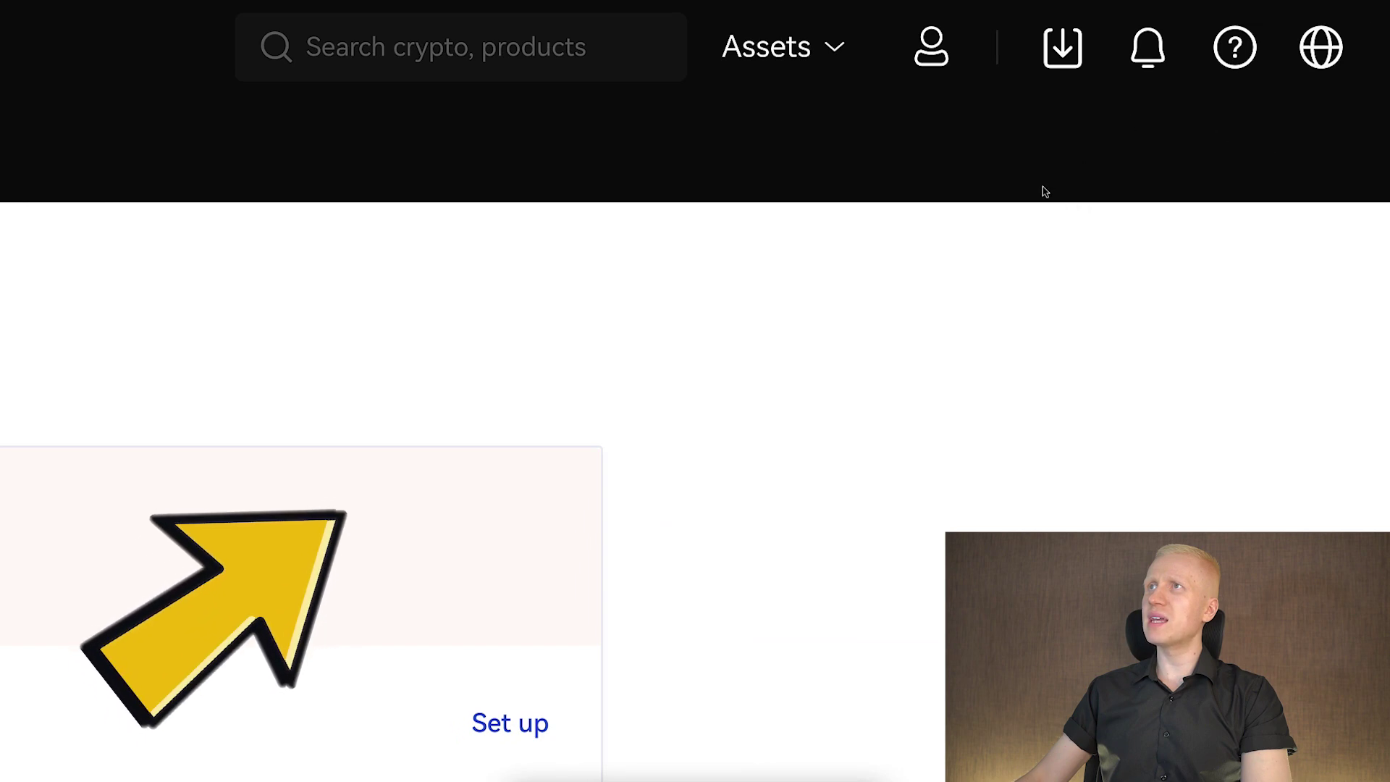
mouse_move(932, 46)
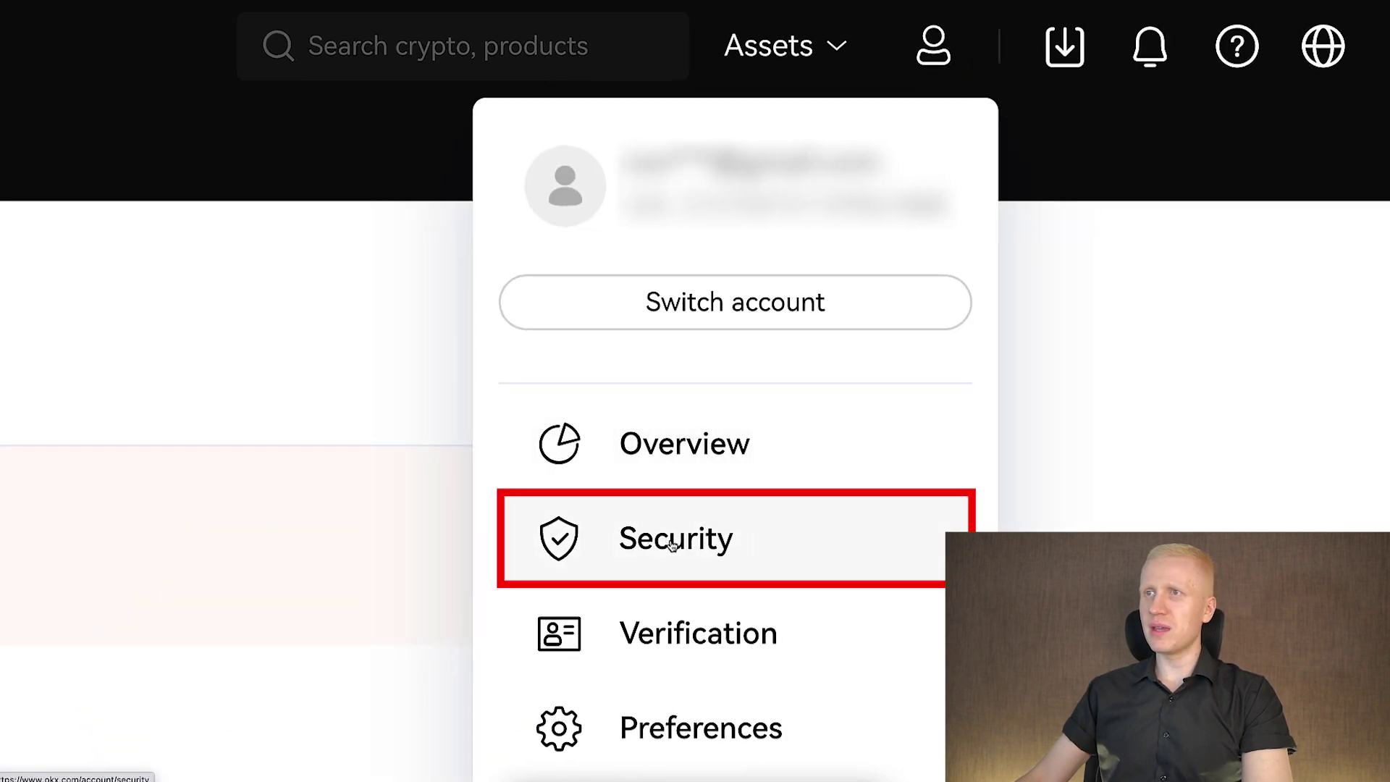
Step: Go to the Security center from the account menu to review verification features
click(701, 548)
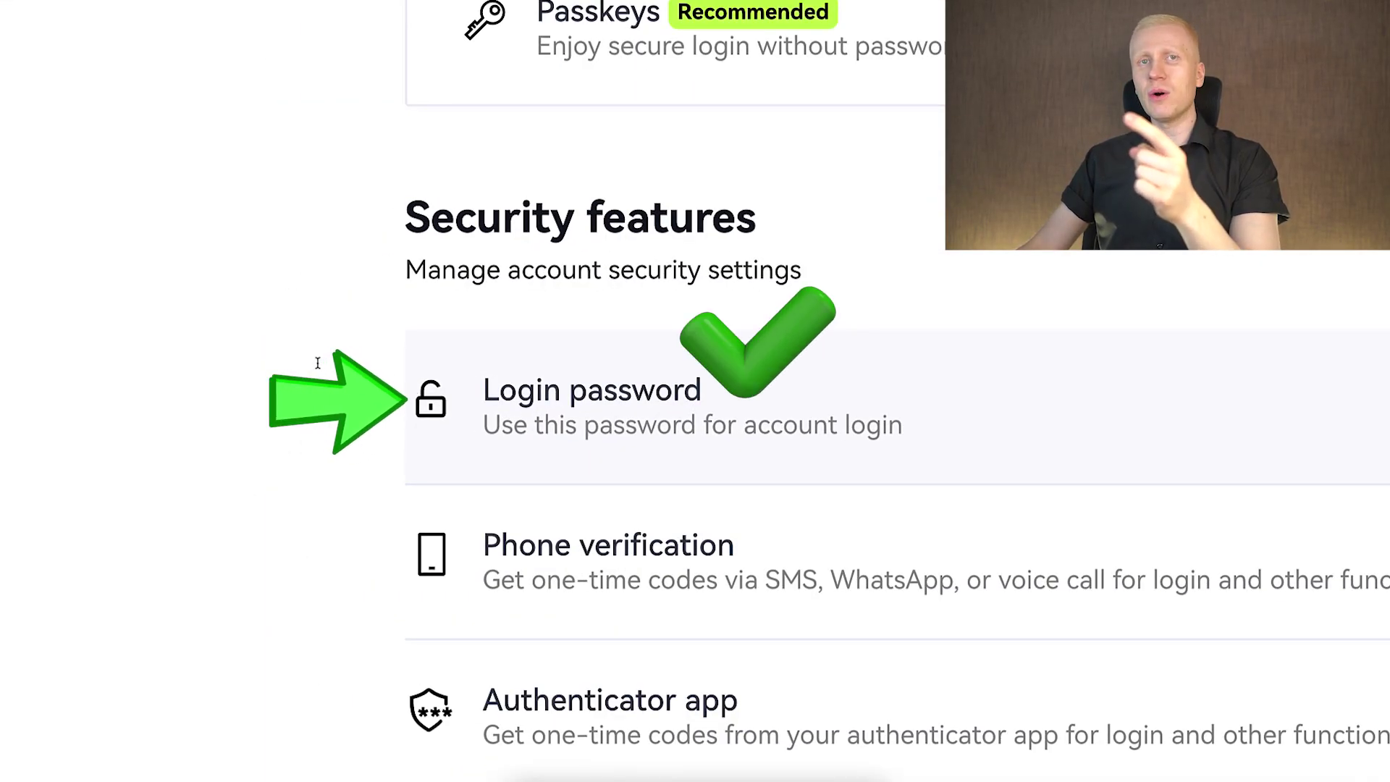
scroll(719, 503, down, 1)
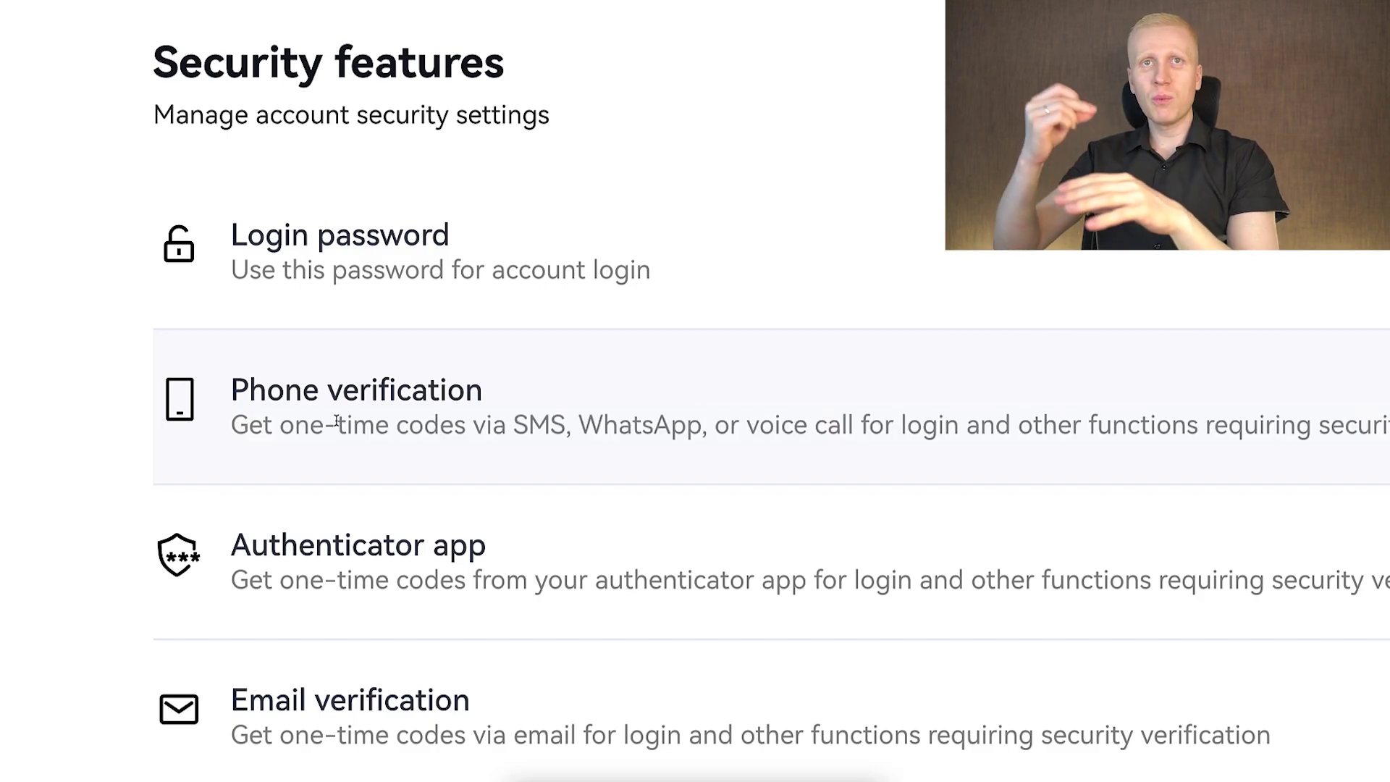
scroll(328, 487, down, 1)
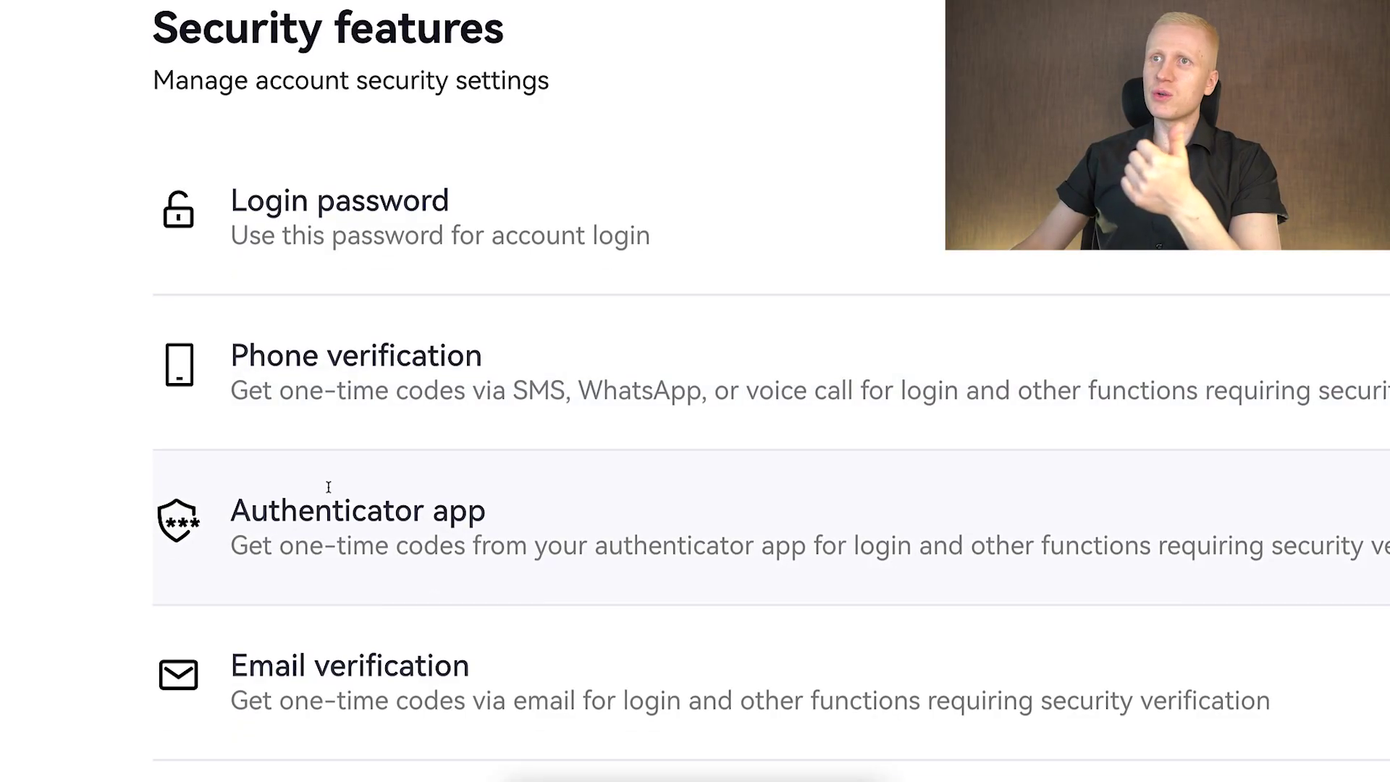
scroll(328, 487, down, 1)
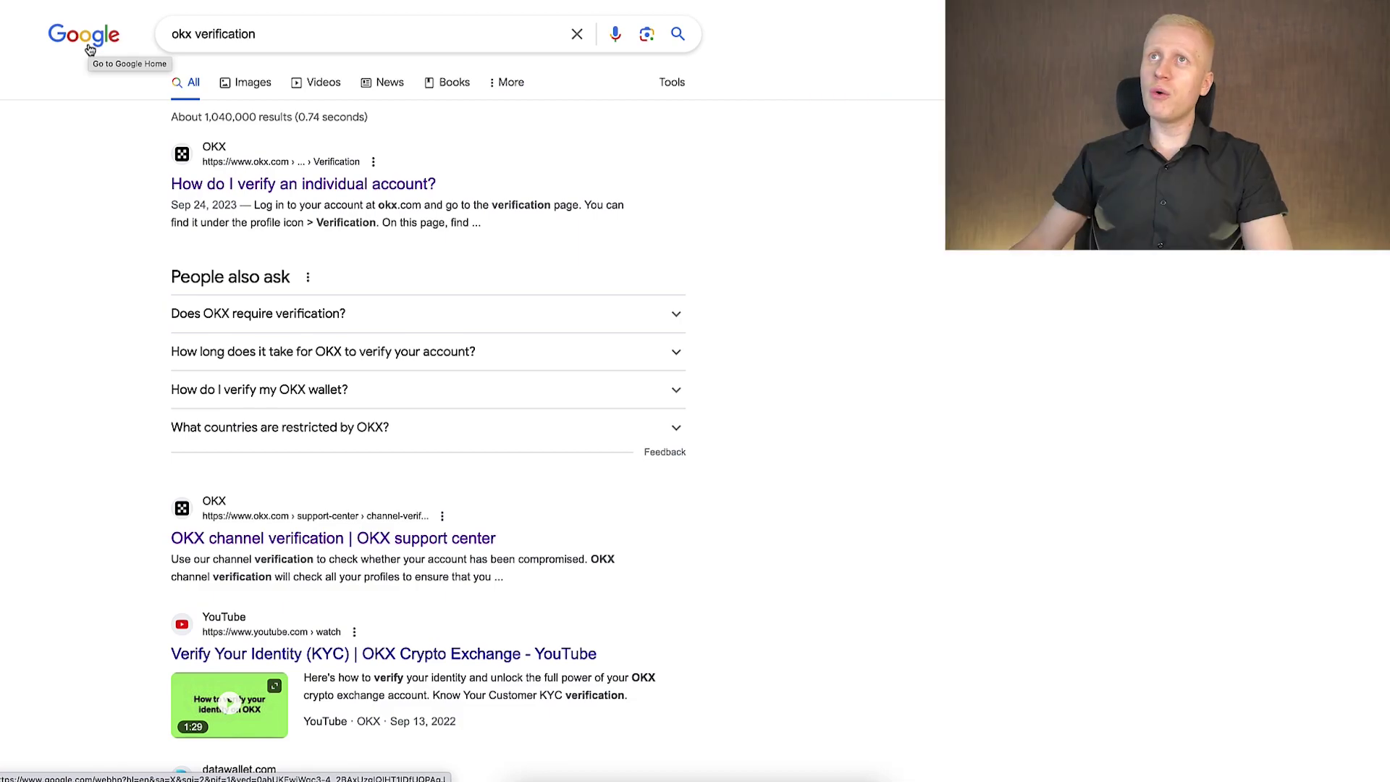
Step: Show Google results for 'okx verification', led by OKX's individual-account guide
drag(689, 117, 554, 111)
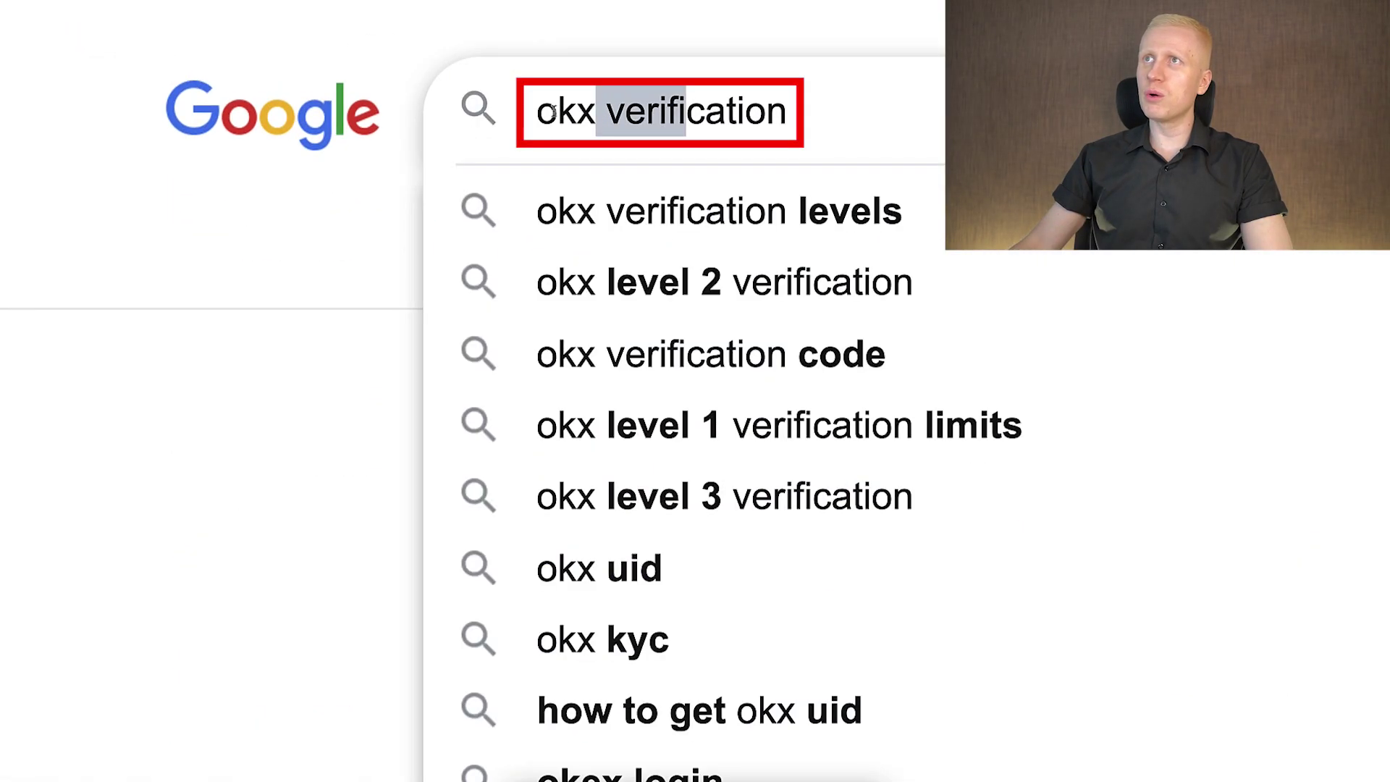
click(263, 243)
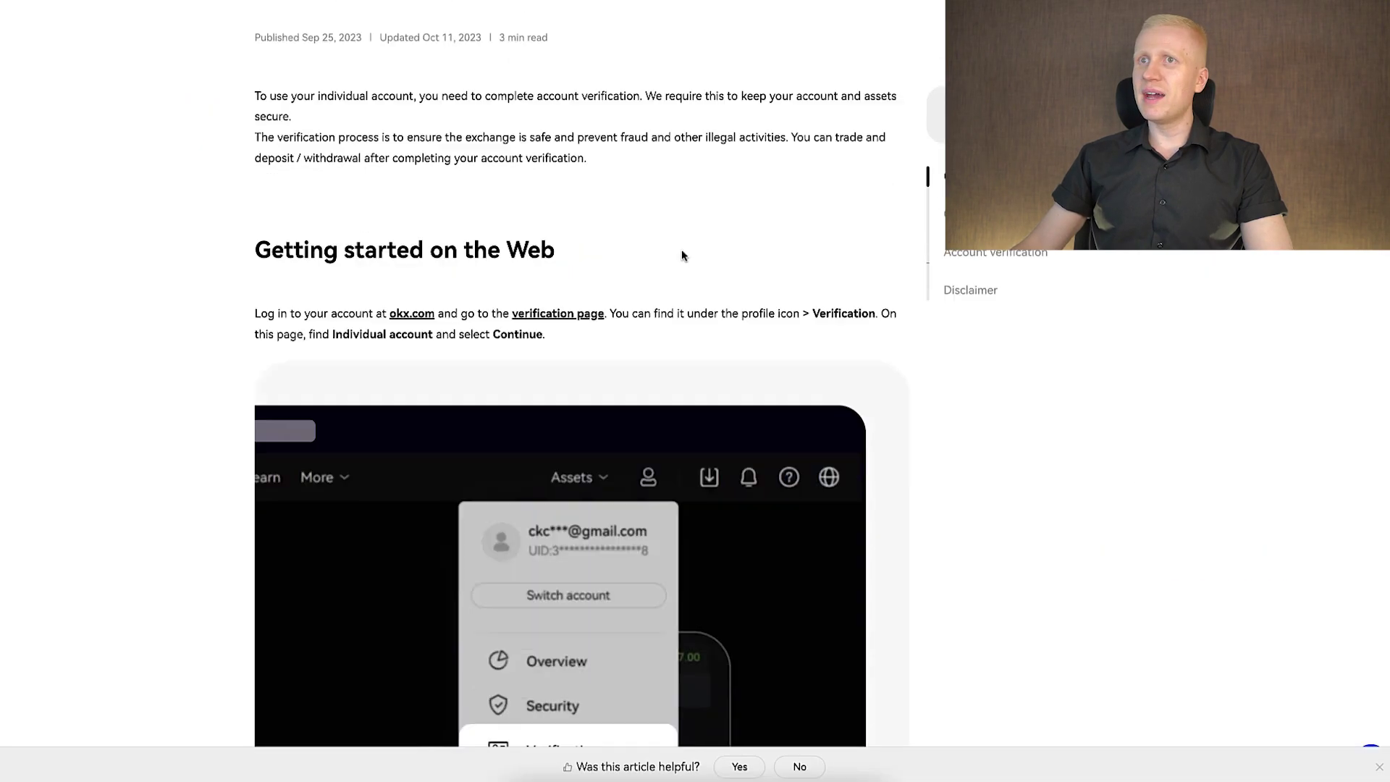
scroll(680, 252, down, 4)
scroll(673, 256, down, 4)
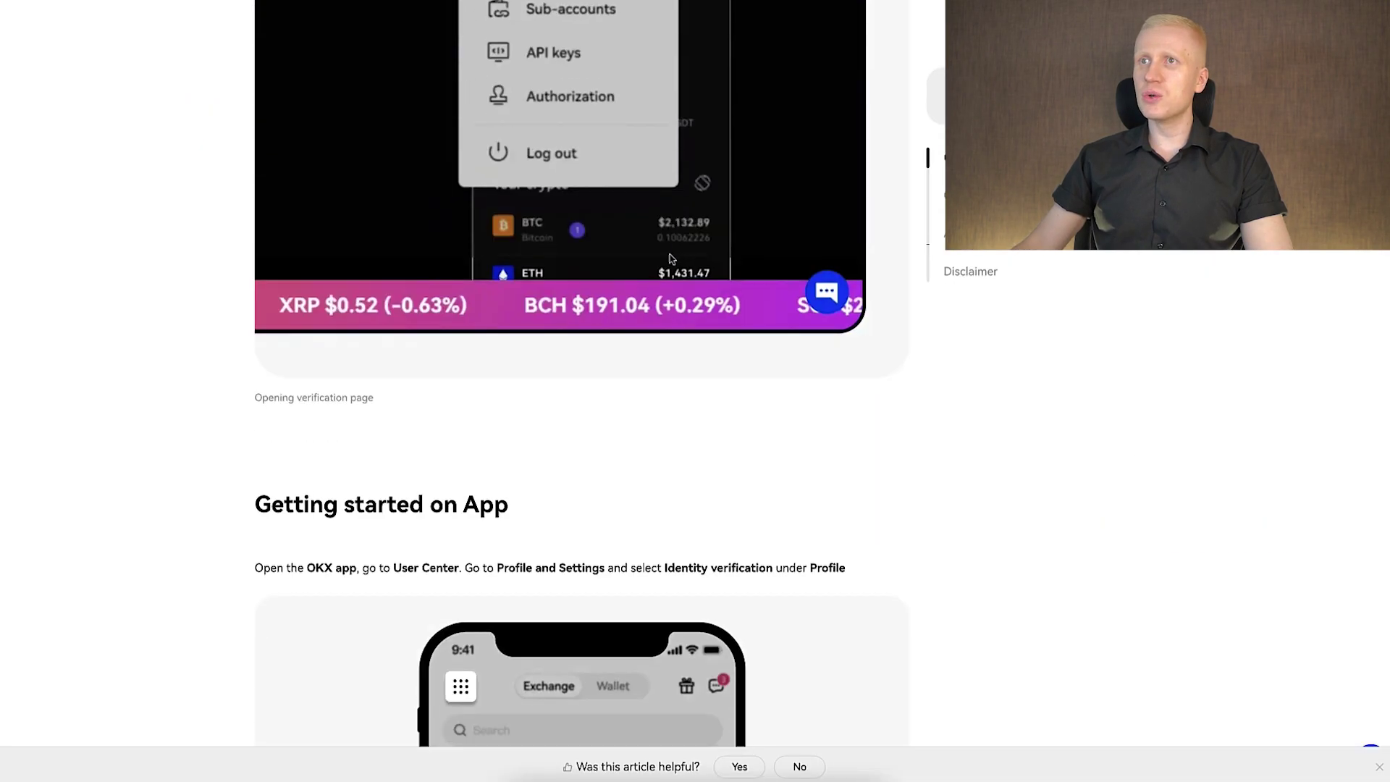
scroll(669, 258, down, 5)
scroll(669, 259, down, 5)
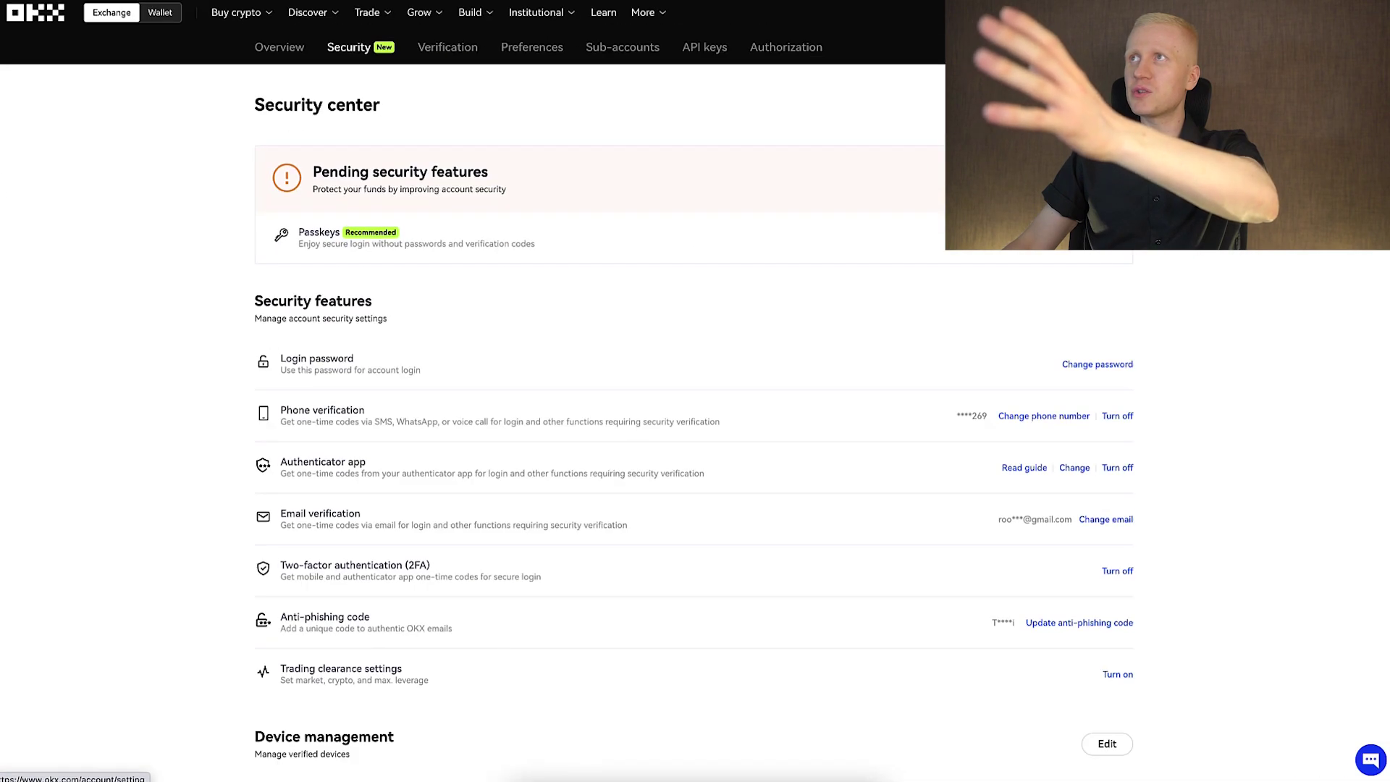
Step: Check identity verification status and review the campaign's join and 50 USD deposit steps
click(447, 47)
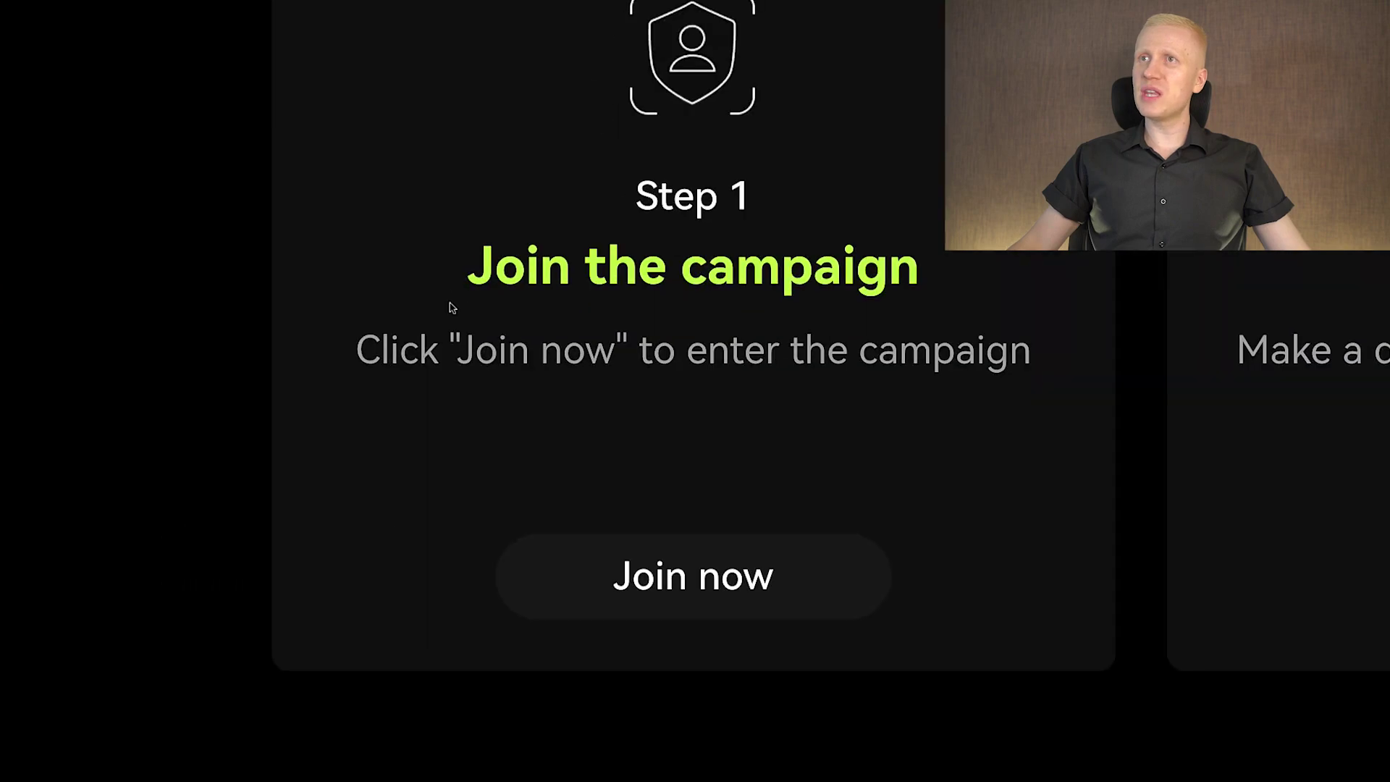
drag(356, 351, 959, 355)
click(958, 354)
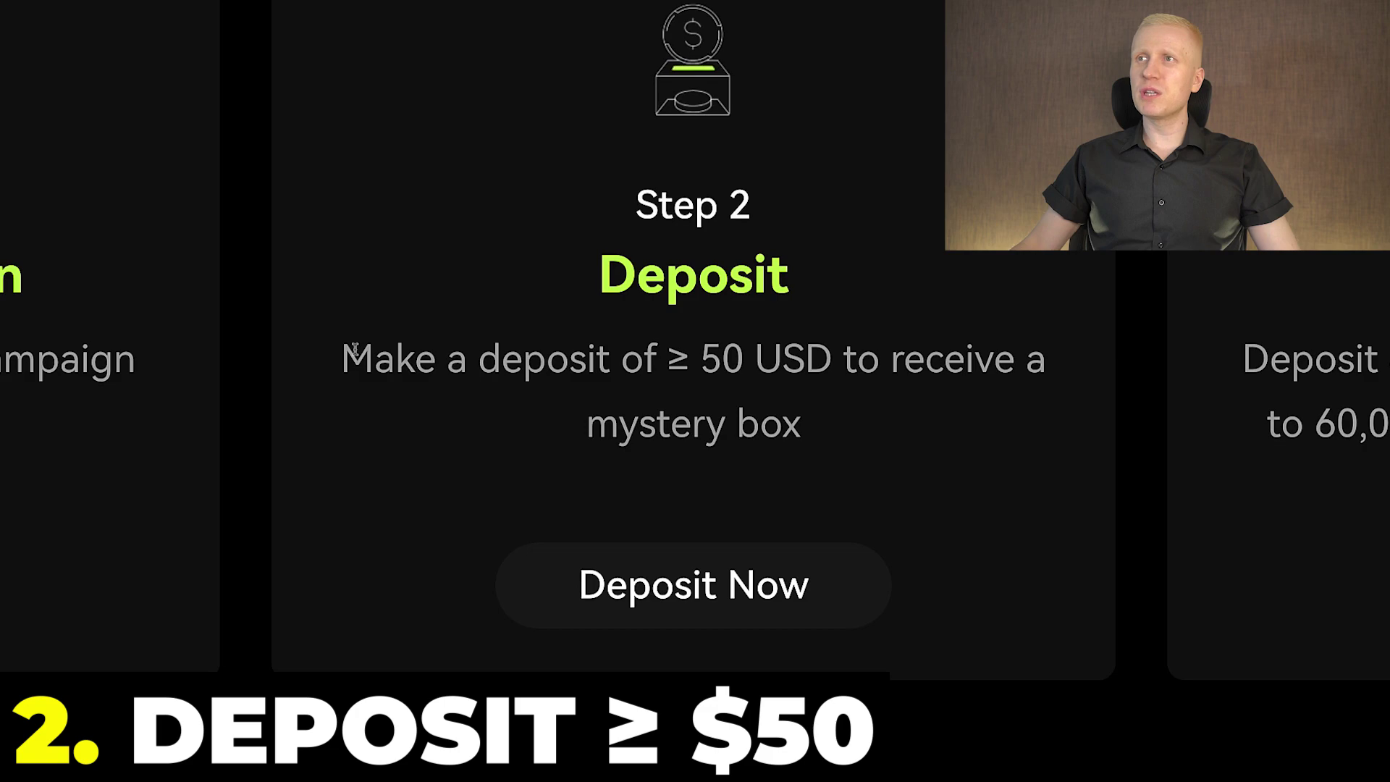
drag(353, 349, 831, 397)
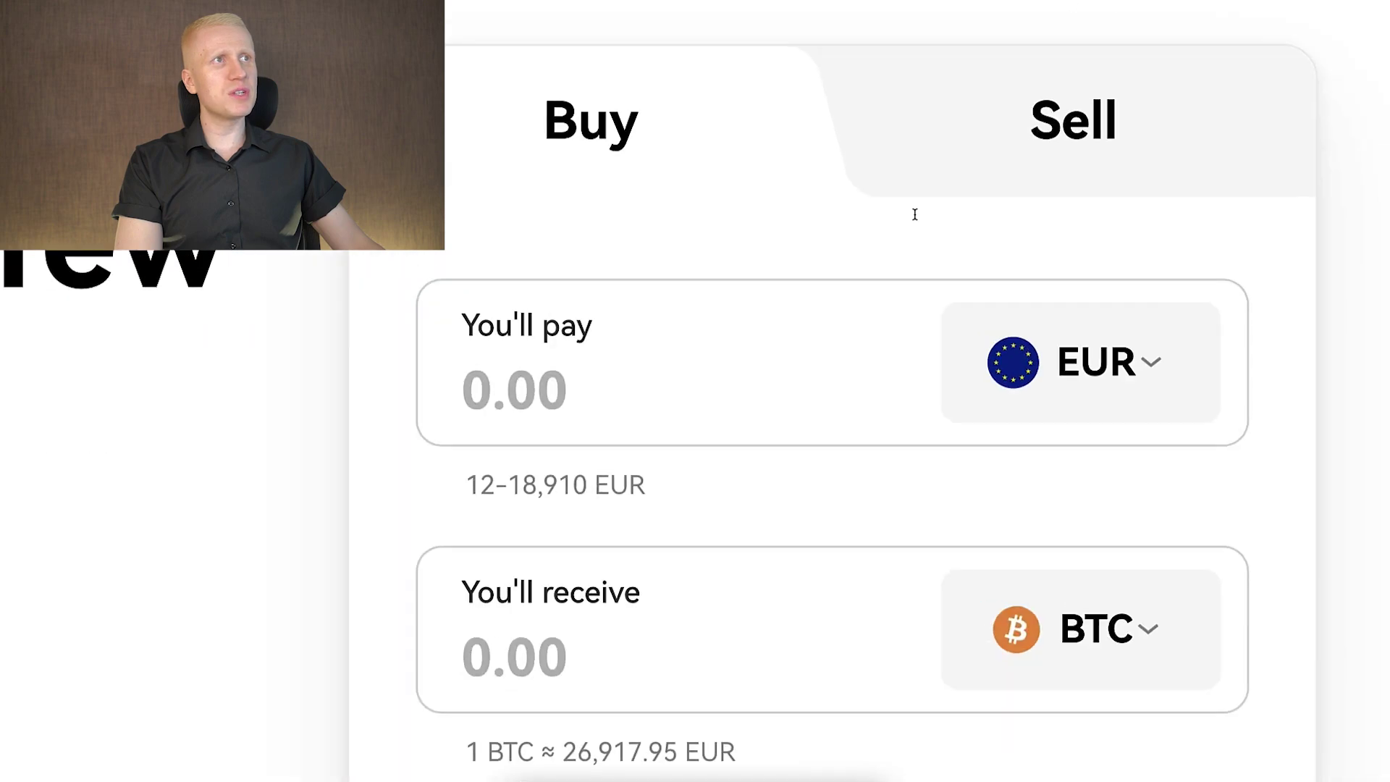
Step: Browse the receive-coin list, then the deposit crypto list on the Funding Deposit page
click(963, 290)
scroll(841, 534, down, 5)
click(1299, 401)
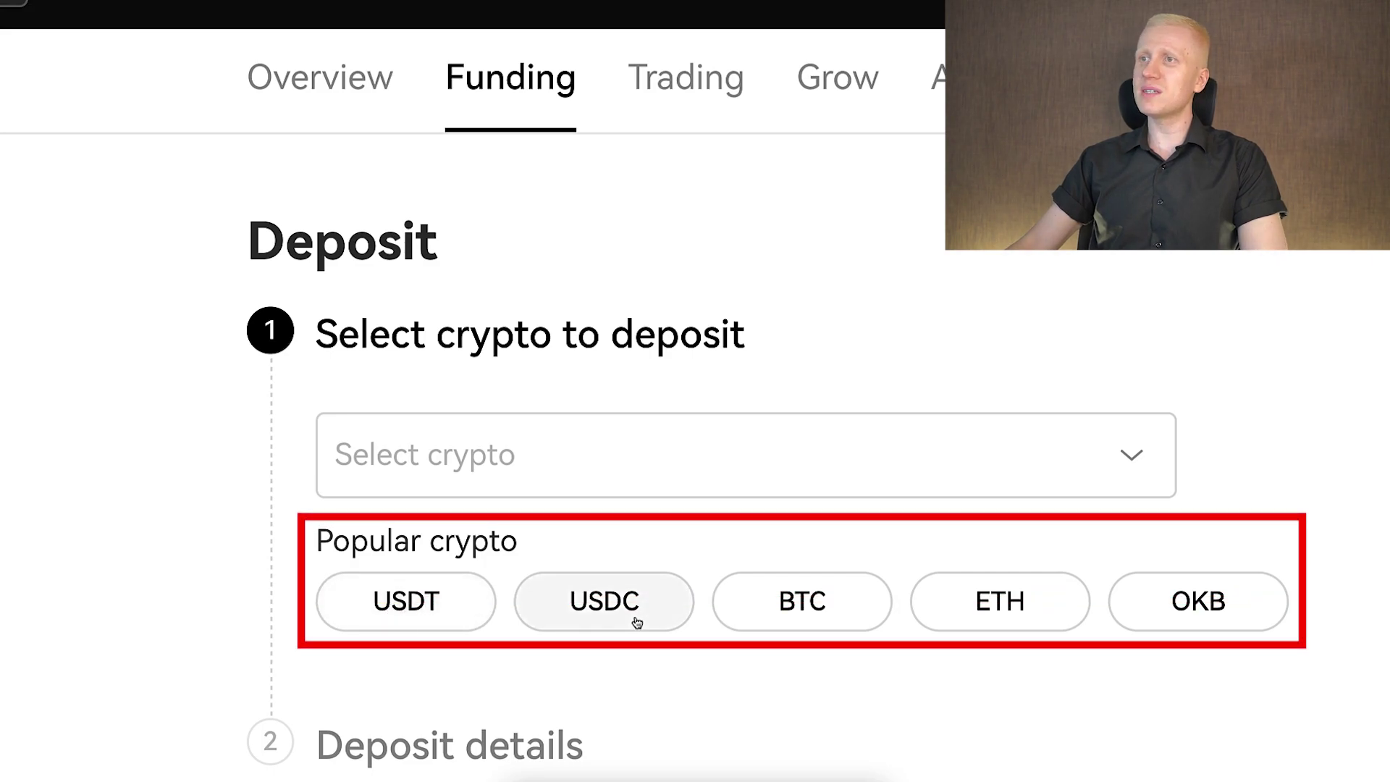
click(776, 467)
scroll(514, 621, down, 5)
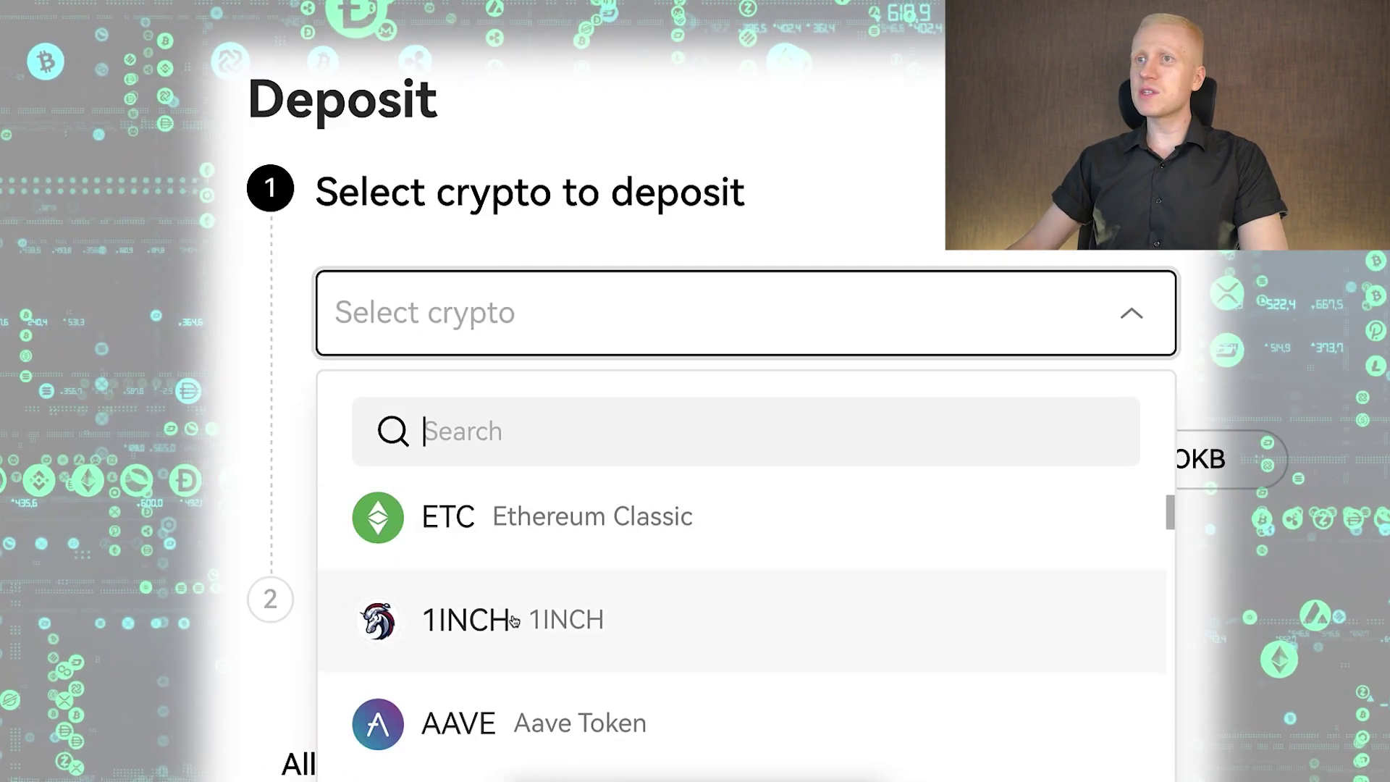
scroll(513, 621, down, 5)
scroll(513, 622, down, 5)
scroll(513, 621, down, 5)
scroll(513, 622, down, 5)
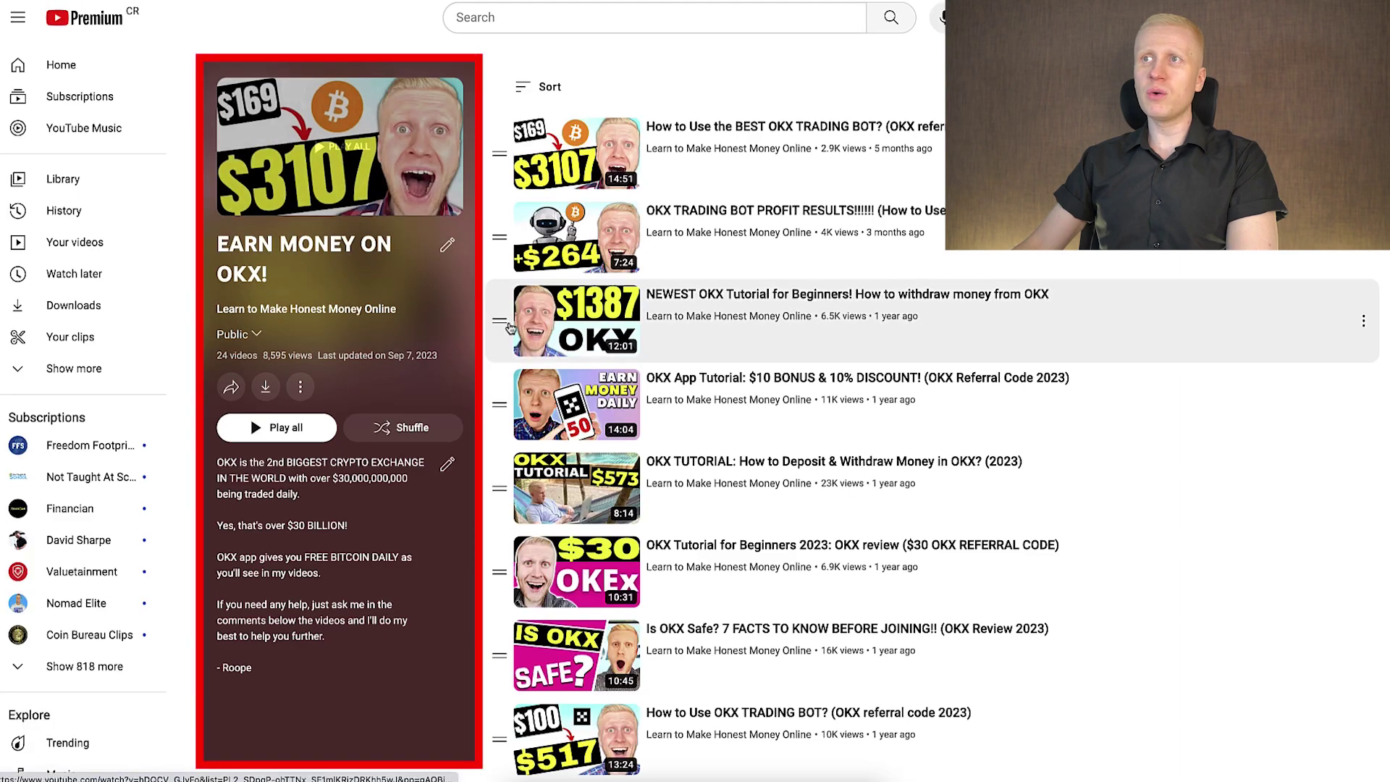
scroll(587, 357, down, 2)
scroll(586, 356, down, 3)
scroll(587, 353, down, 5)
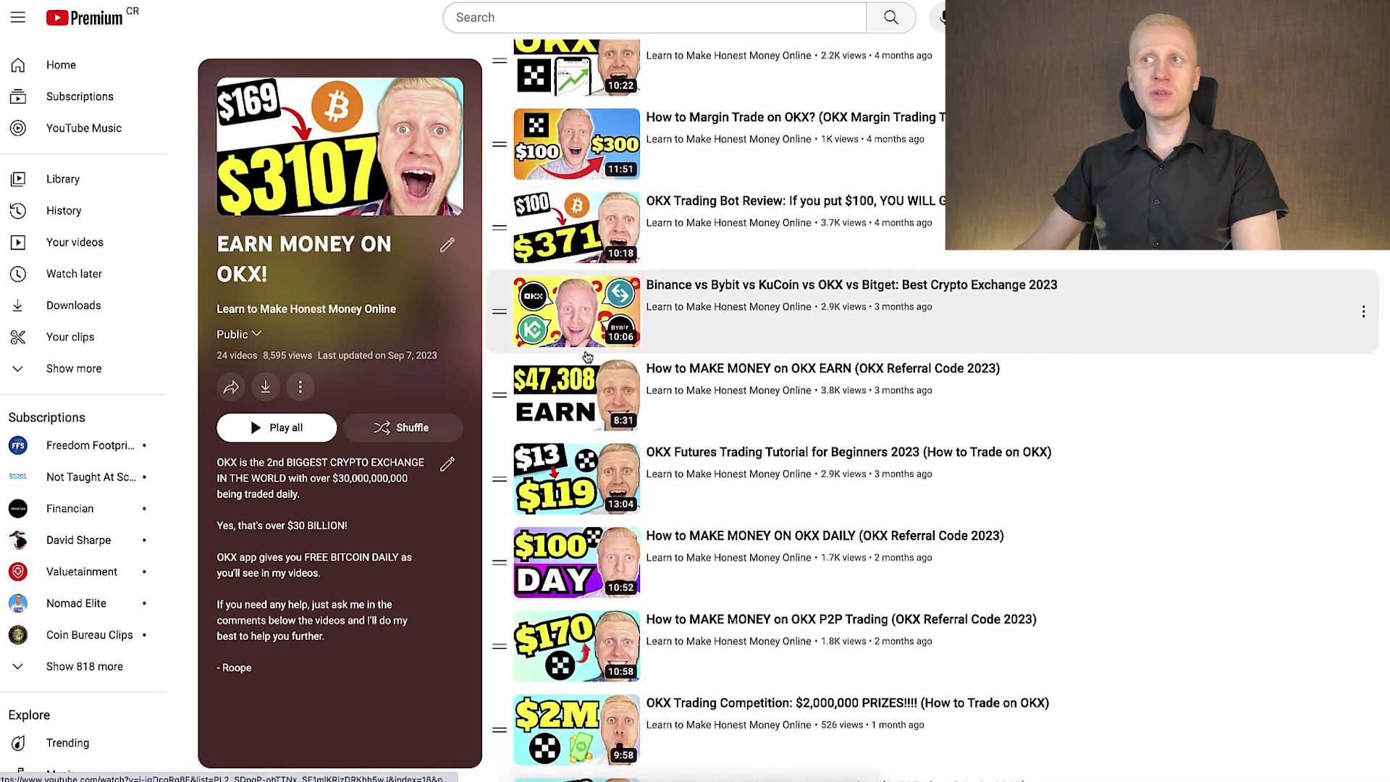
scroll(586, 348, down, 1)
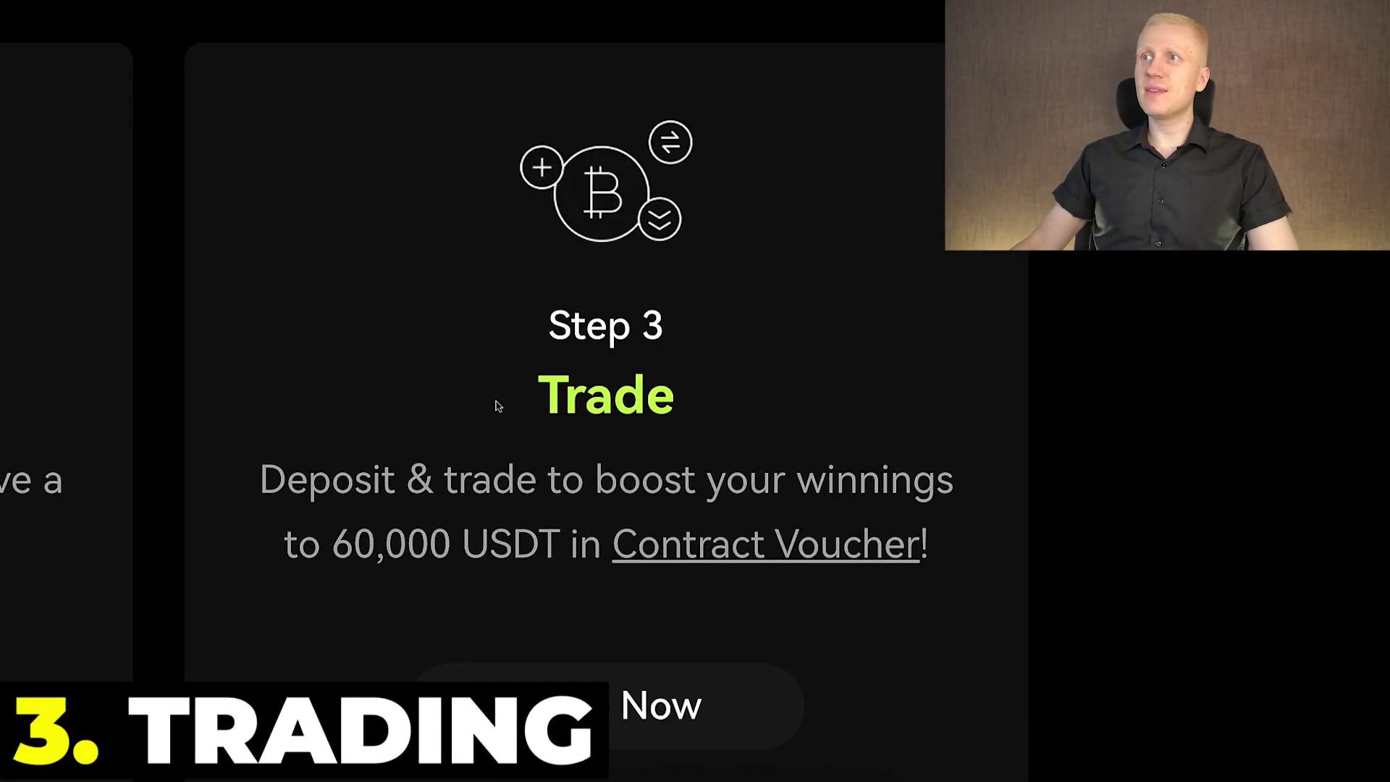
Step: Review the Step 3 Trade description, then the Infinity grid bot's 42.30 USDT profit
drag(496, 403, 836, 517)
click(835, 518)
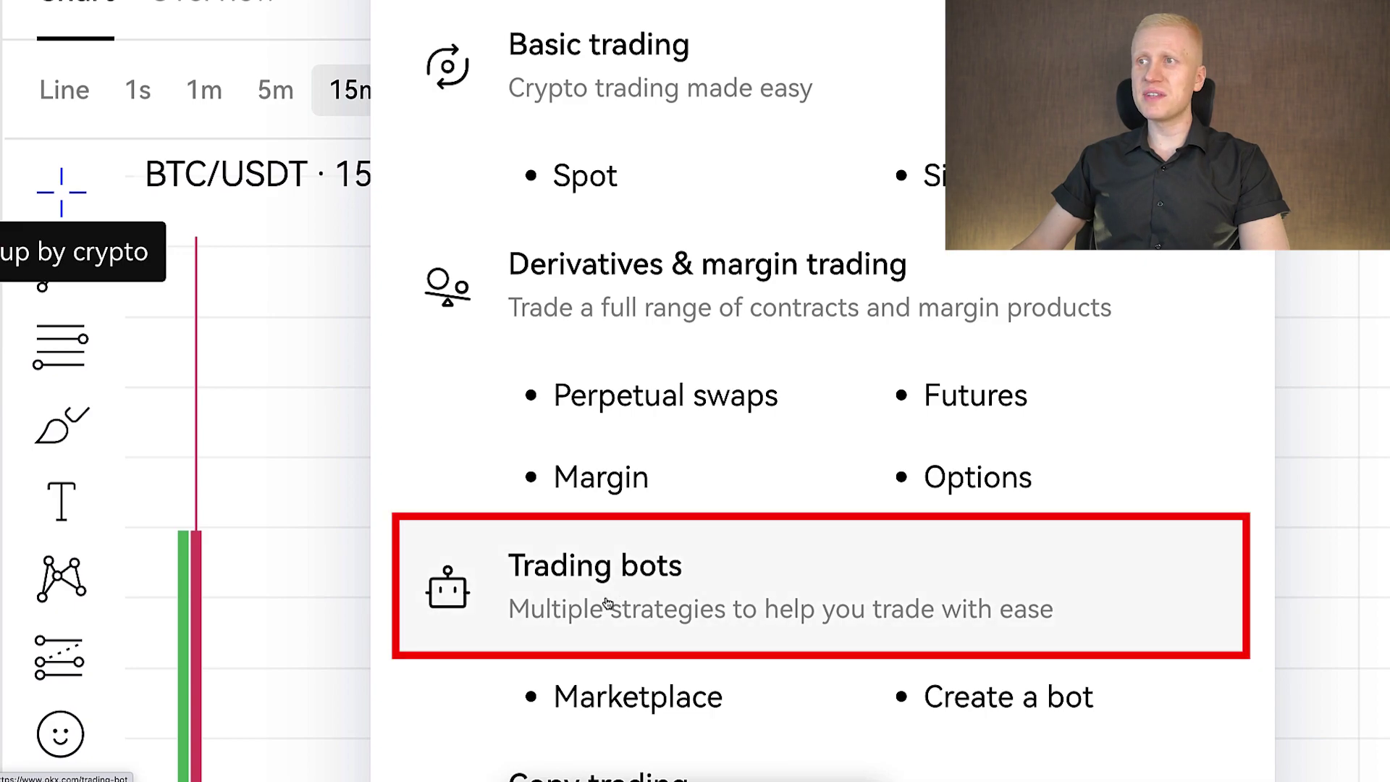
scroll(609, 604, down, 5)
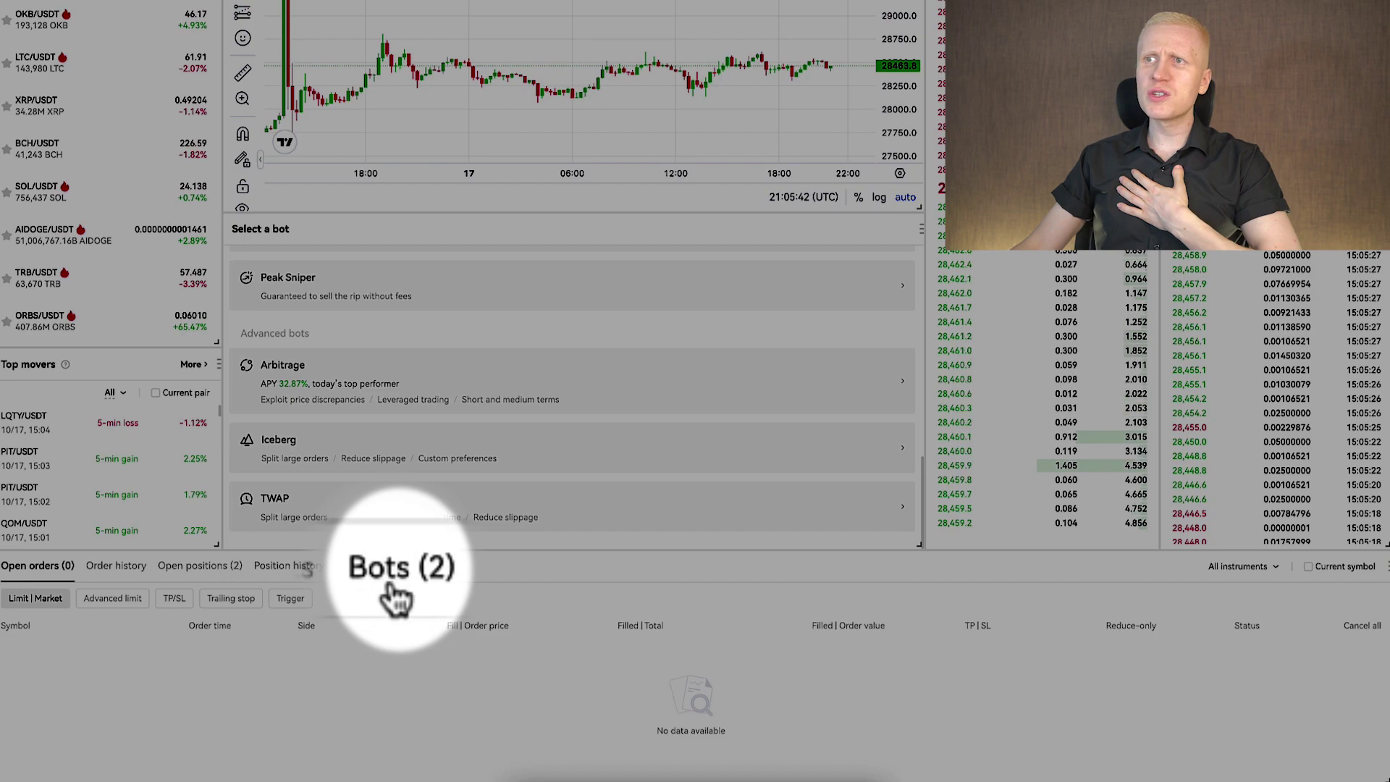
click(394, 584)
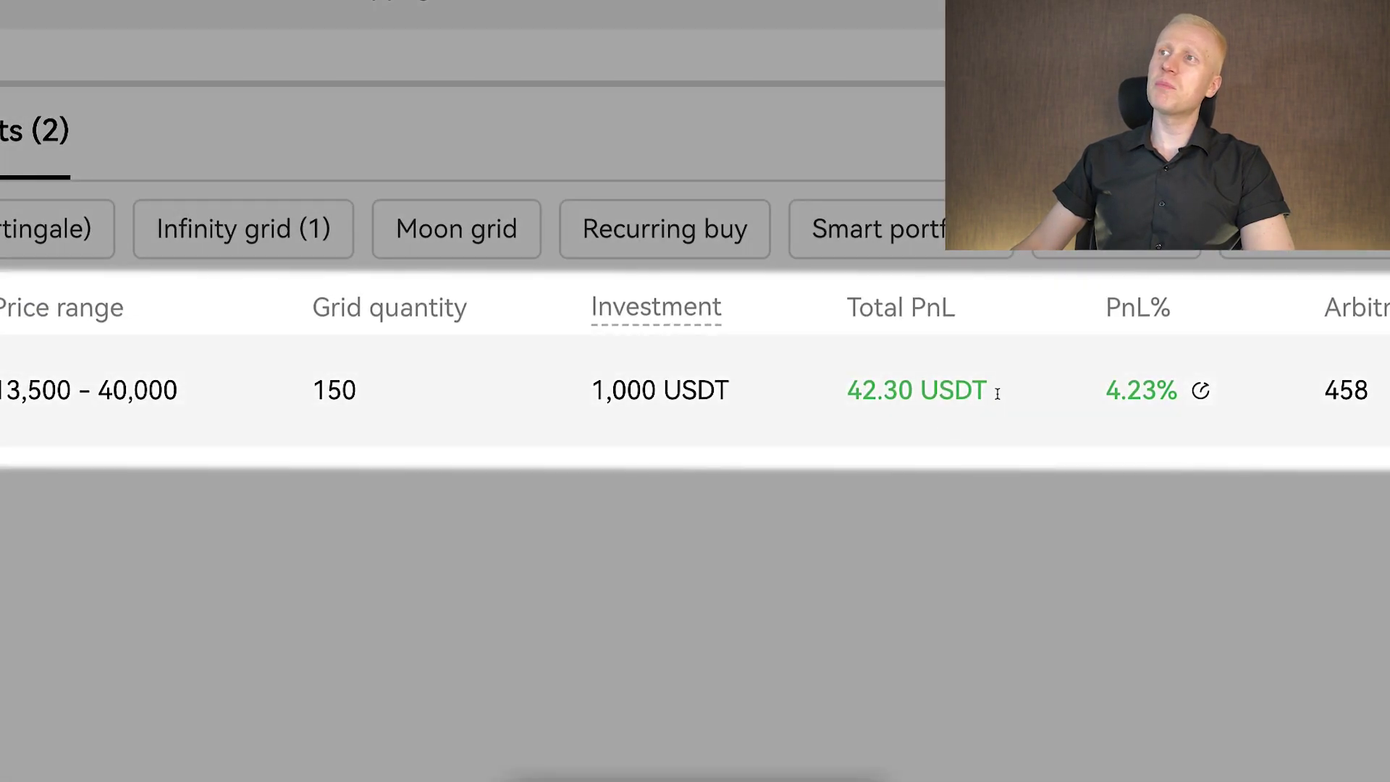
click(310, 248)
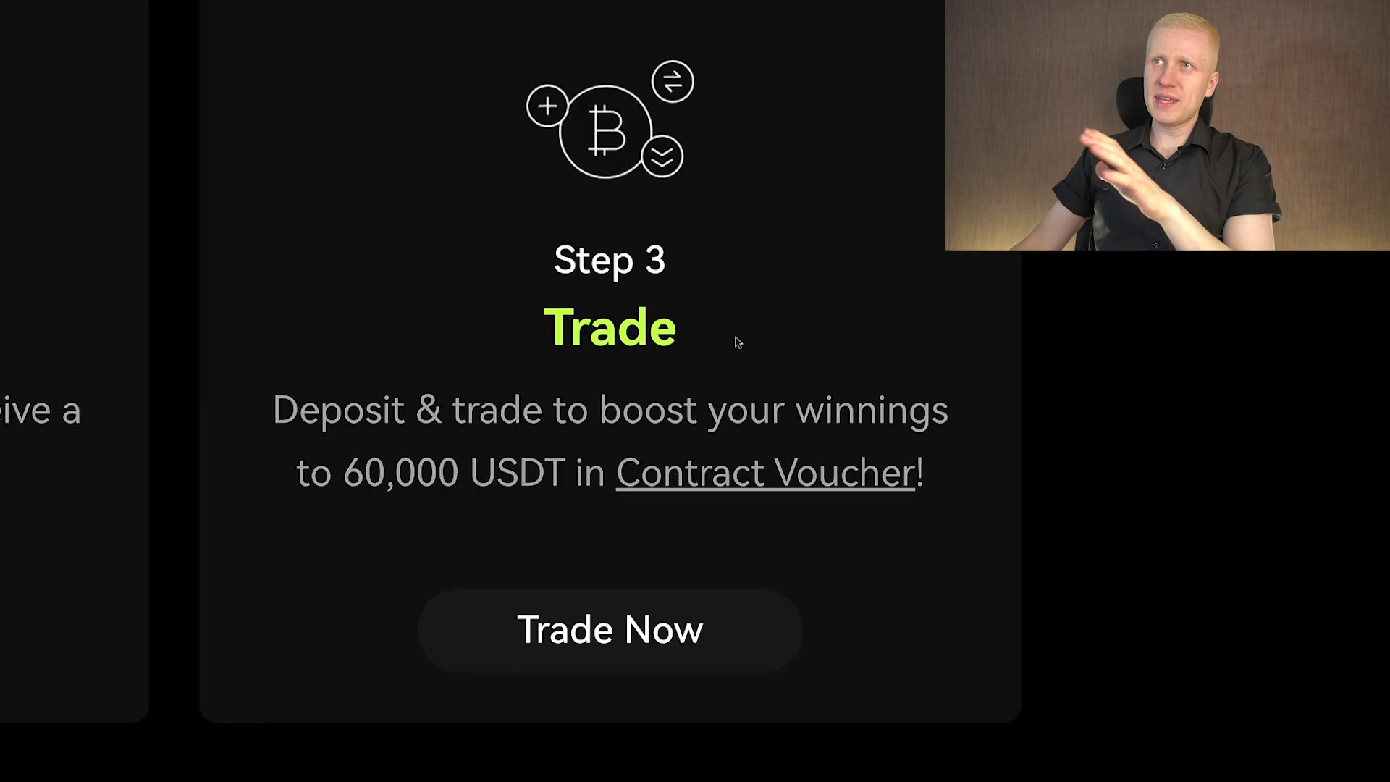
scroll(735, 337, up, 1)
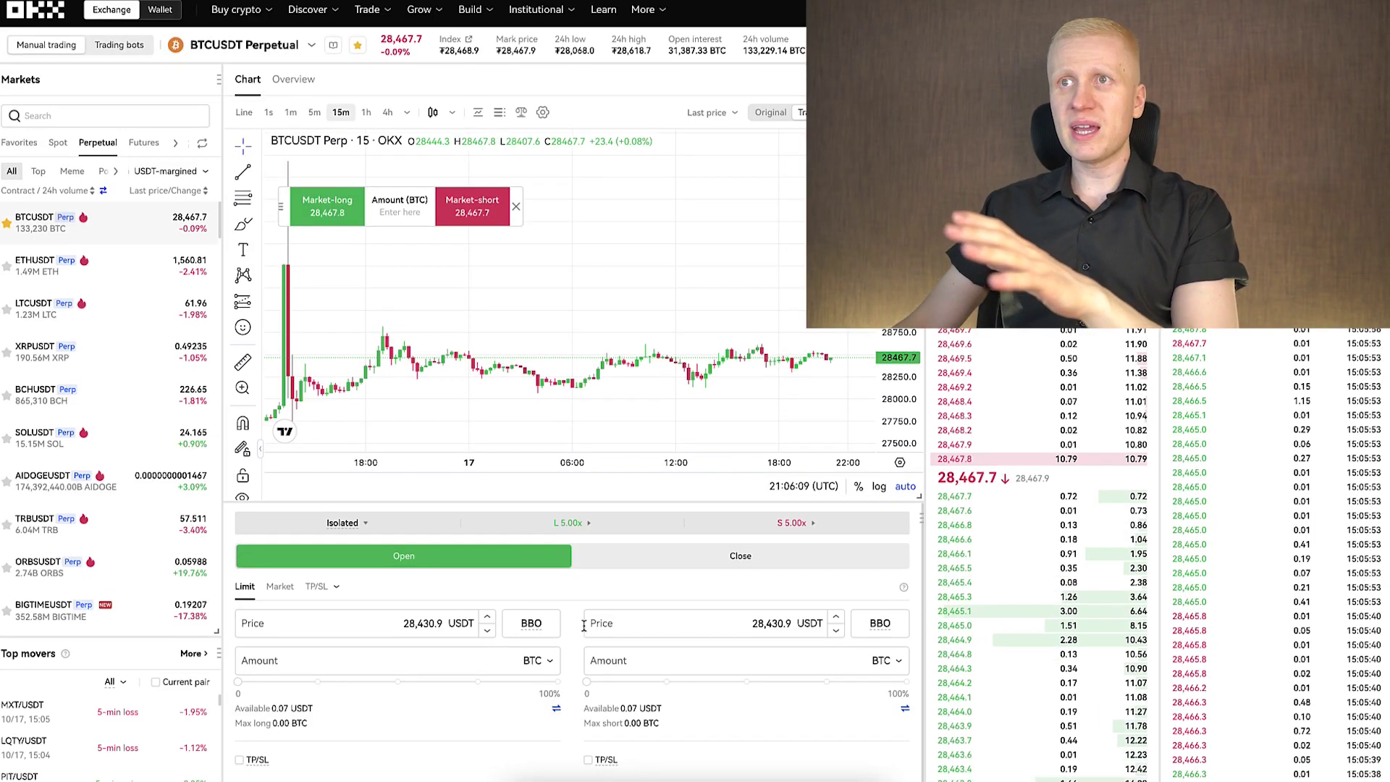
scroll(583, 625, down, 2)
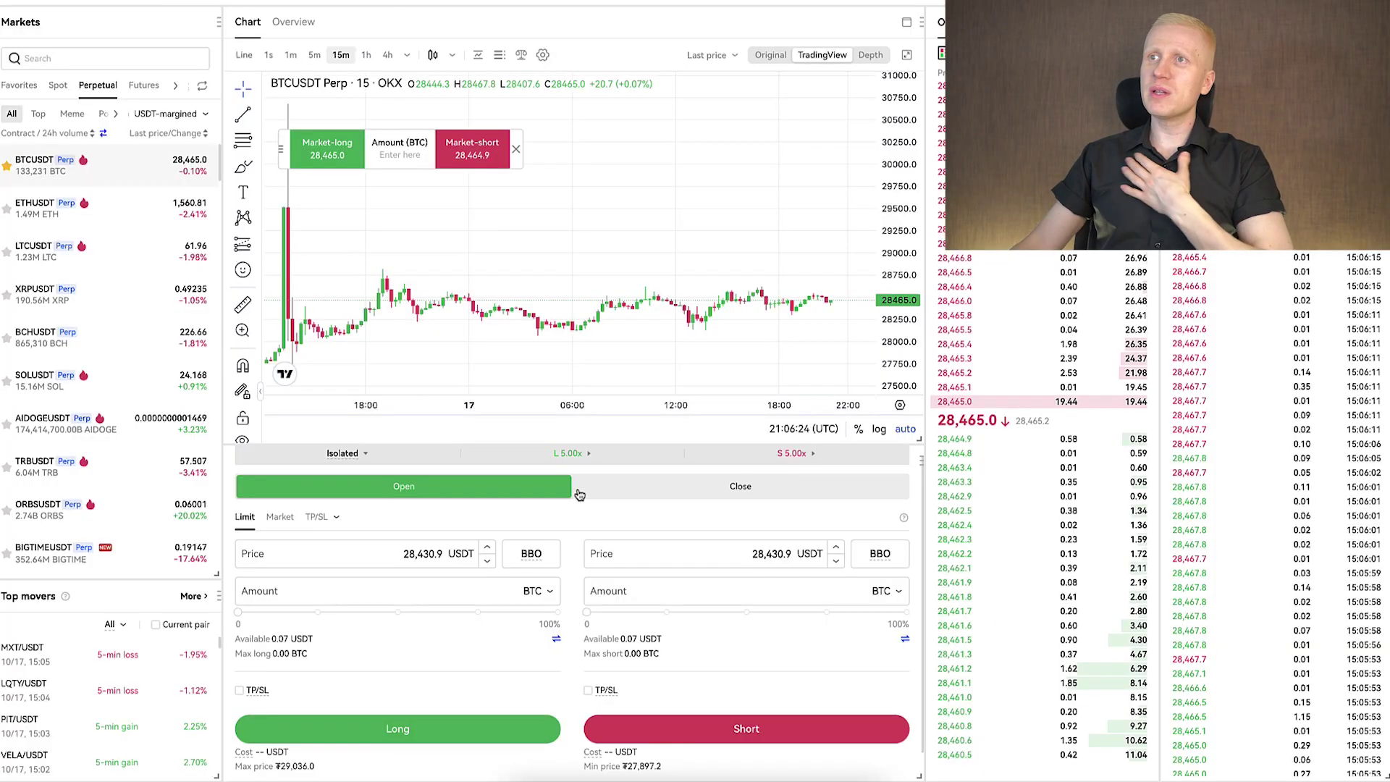
click(574, 457)
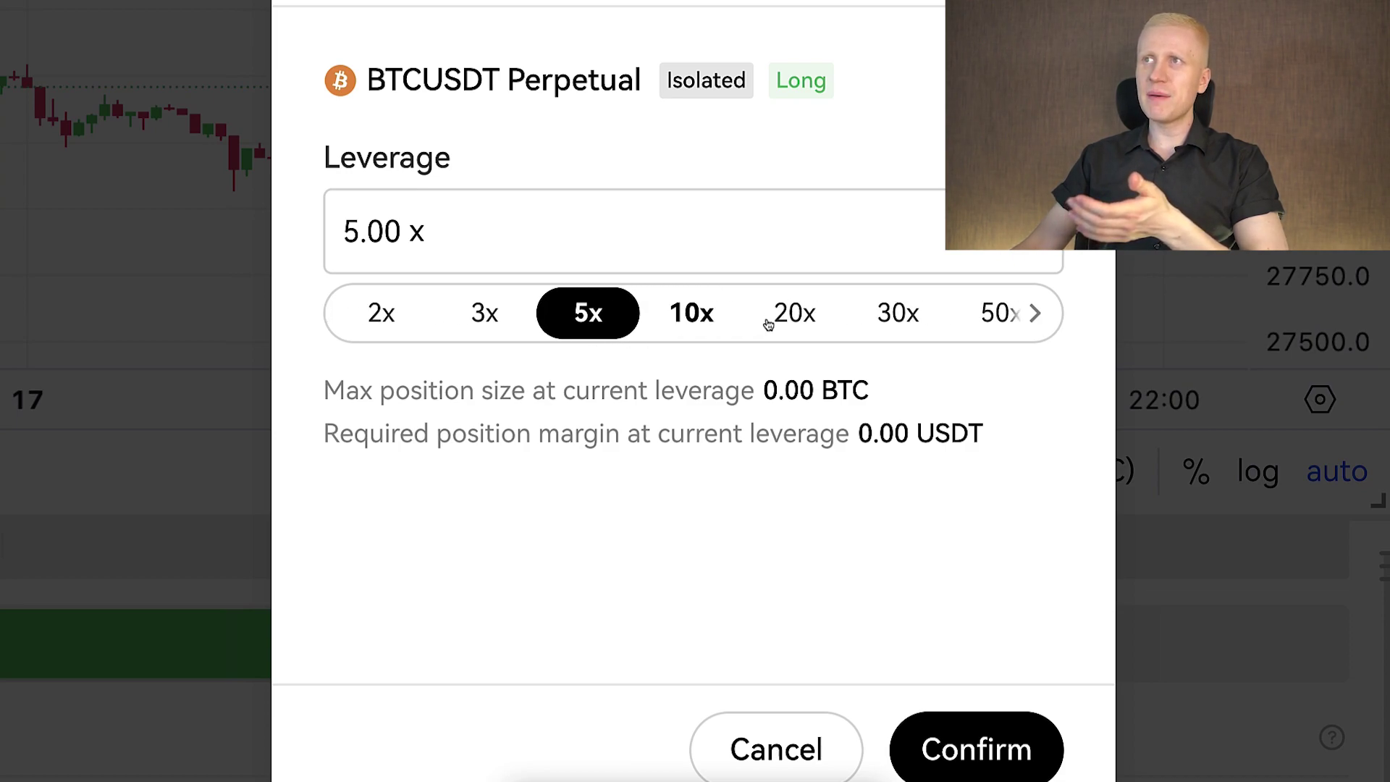
scroll(767, 322, left, 2)
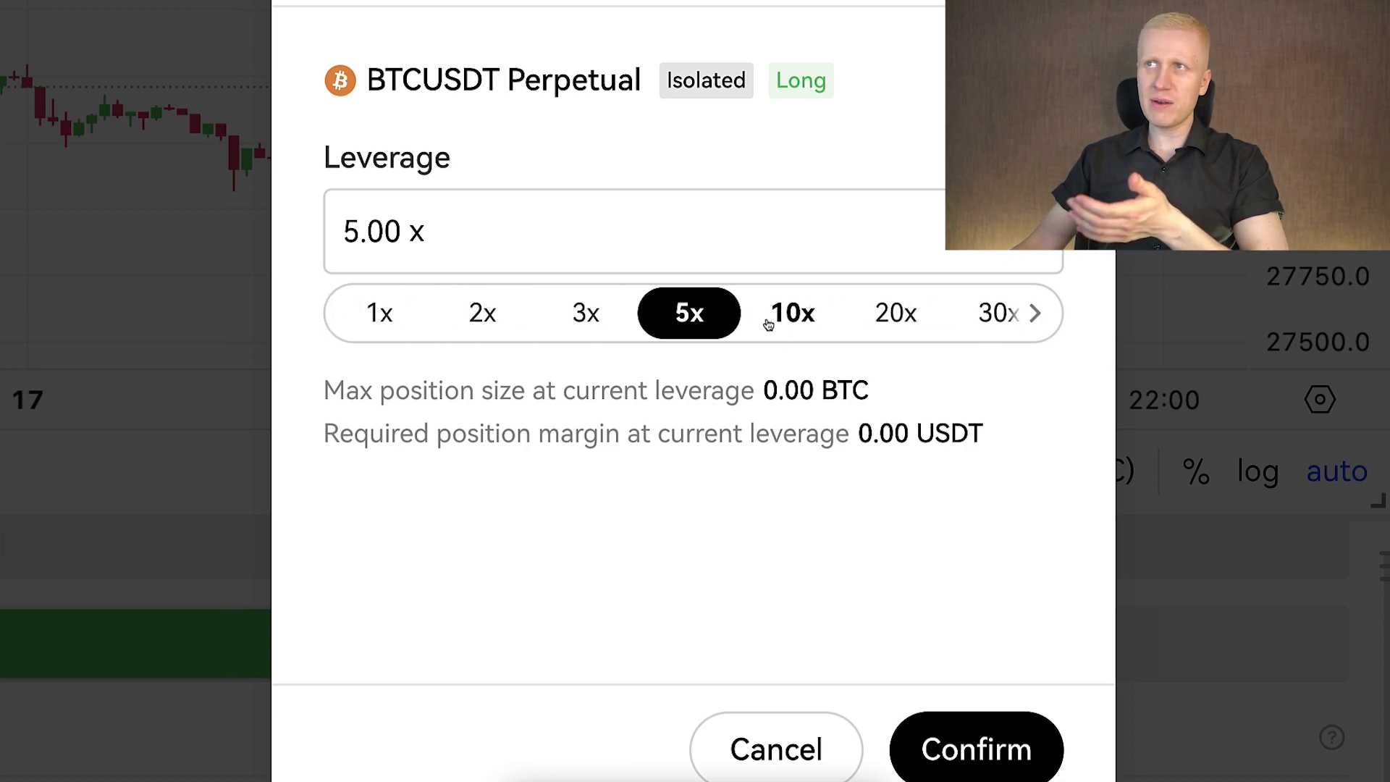
scroll(768, 322, right, 4)
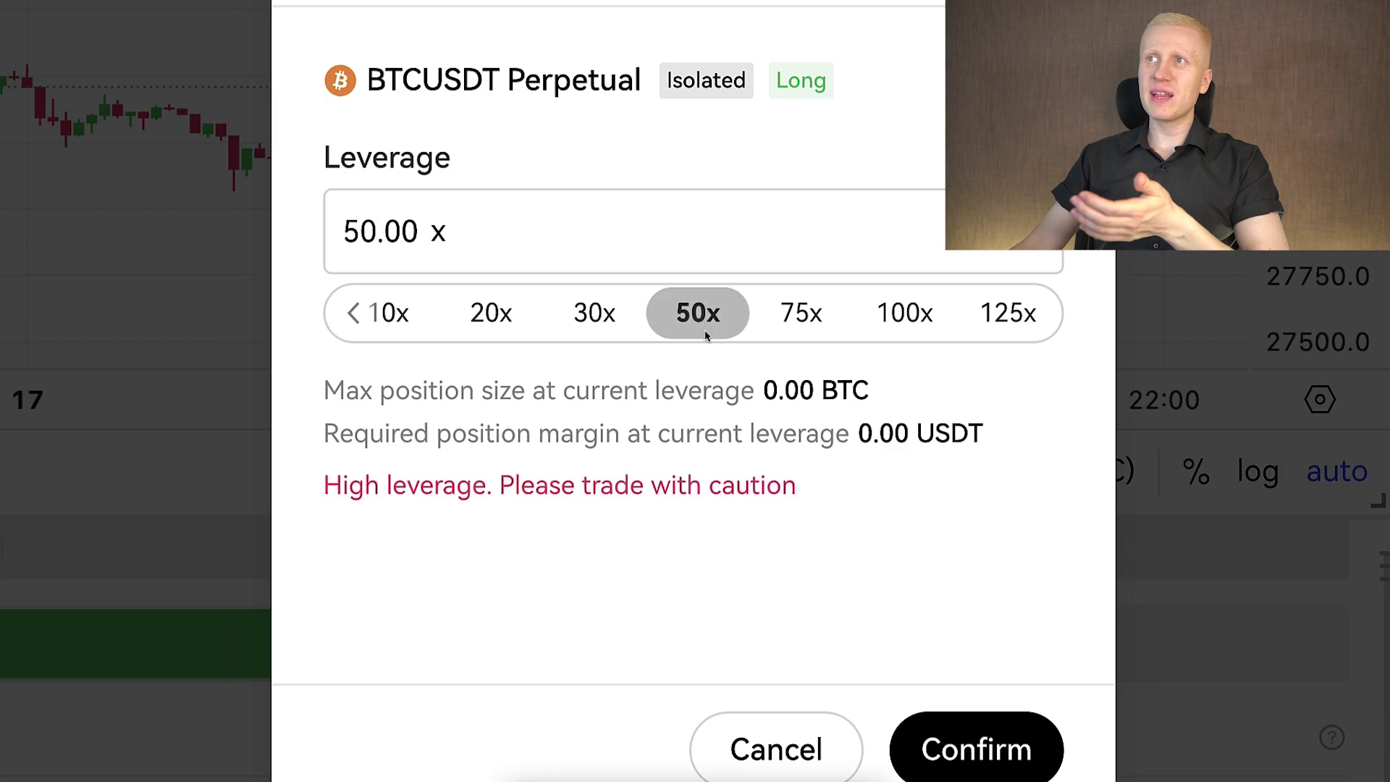
click(904, 313)
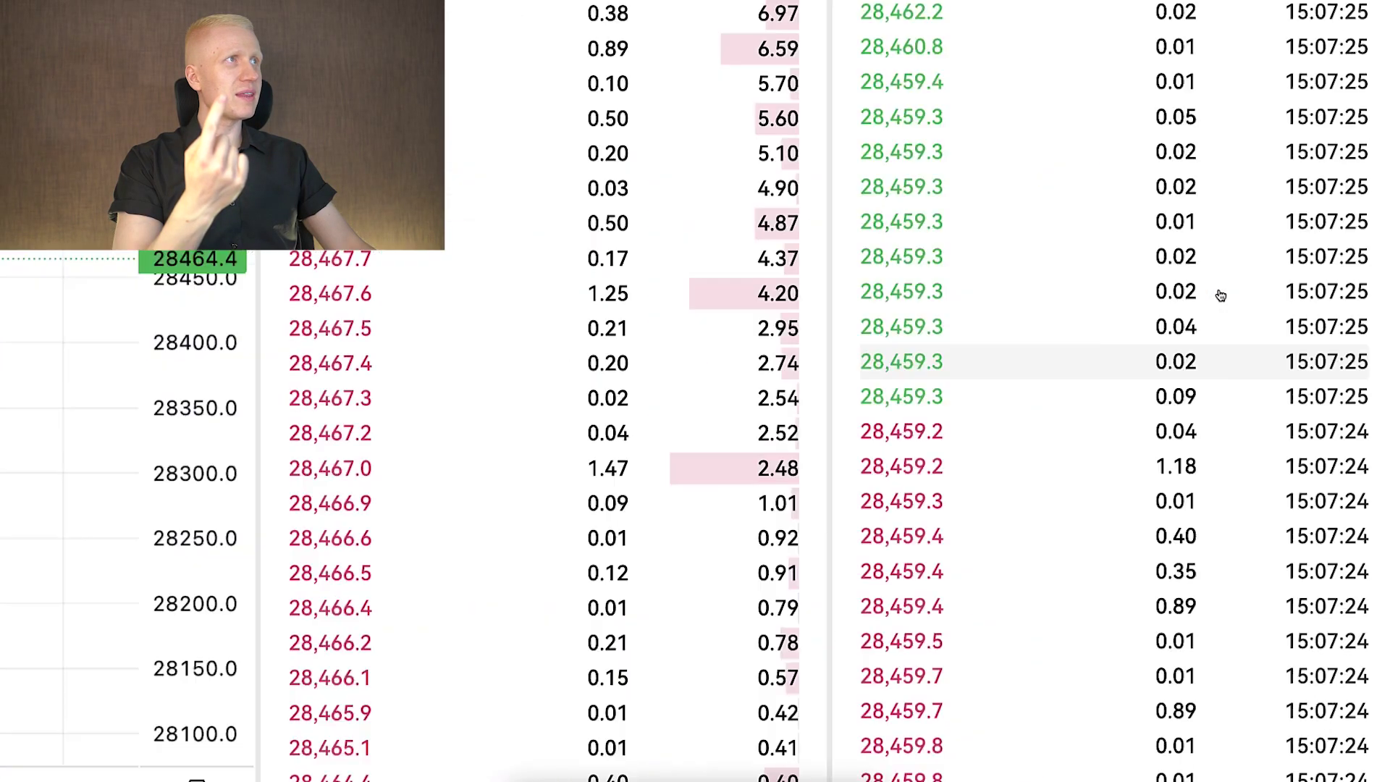
scroll(1219, 294, down, 5)
scroll(1219, 295, down, 4)
scroll(1209, 313, down, 3)
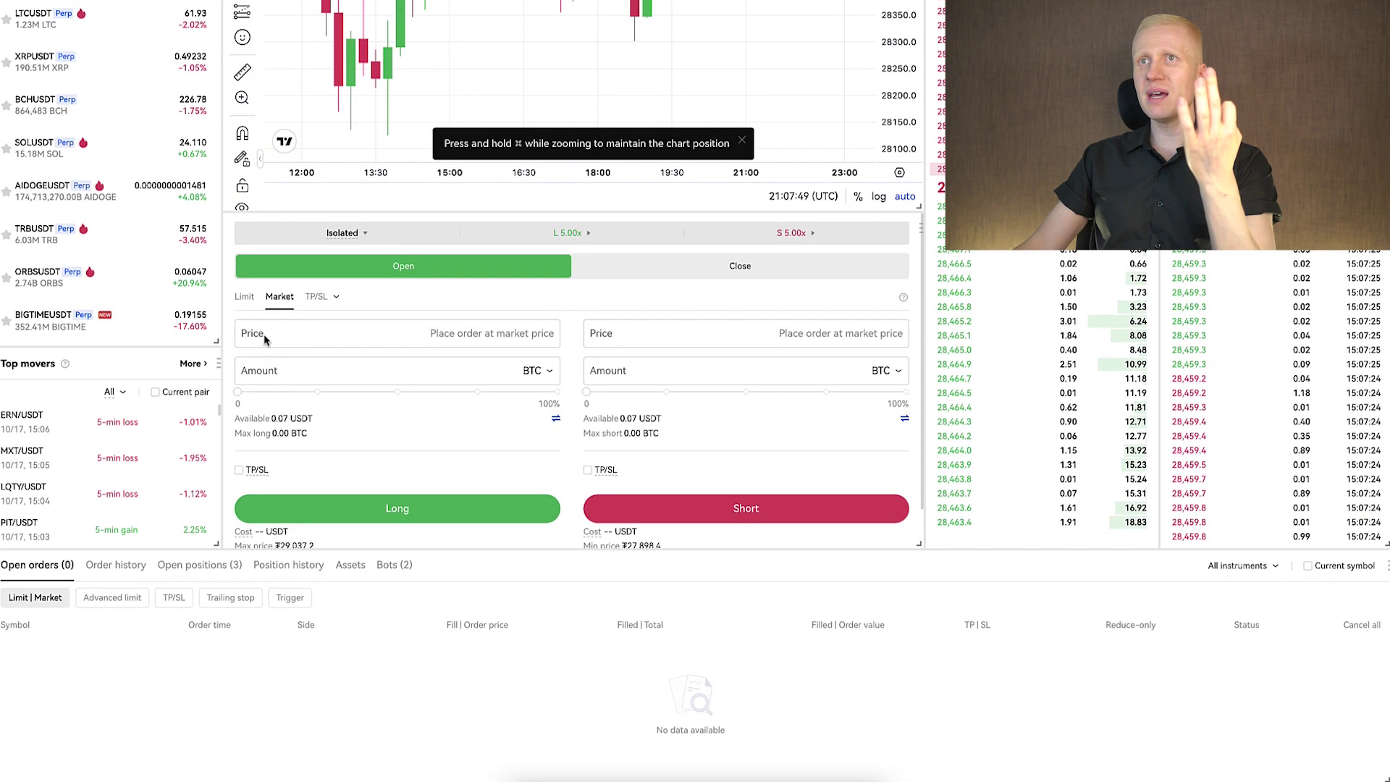
Step: Set the market order amount to 97% of the available balance
drag(237, 404, 537, 405)
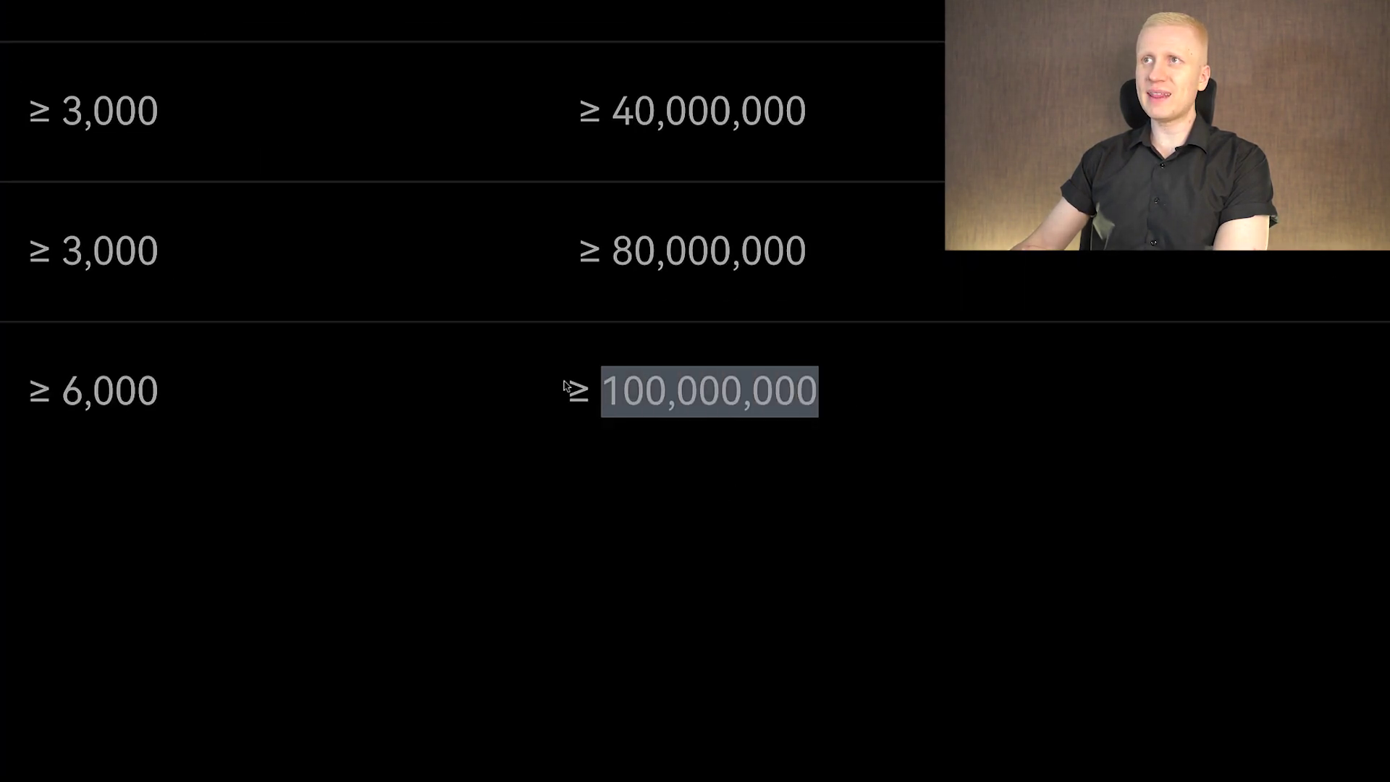
Step: Review reward levels: top 6,000 net deposit, lowest 10 USDT reward, and Lv 6 requirement
drag(566, 387, 520, 383)
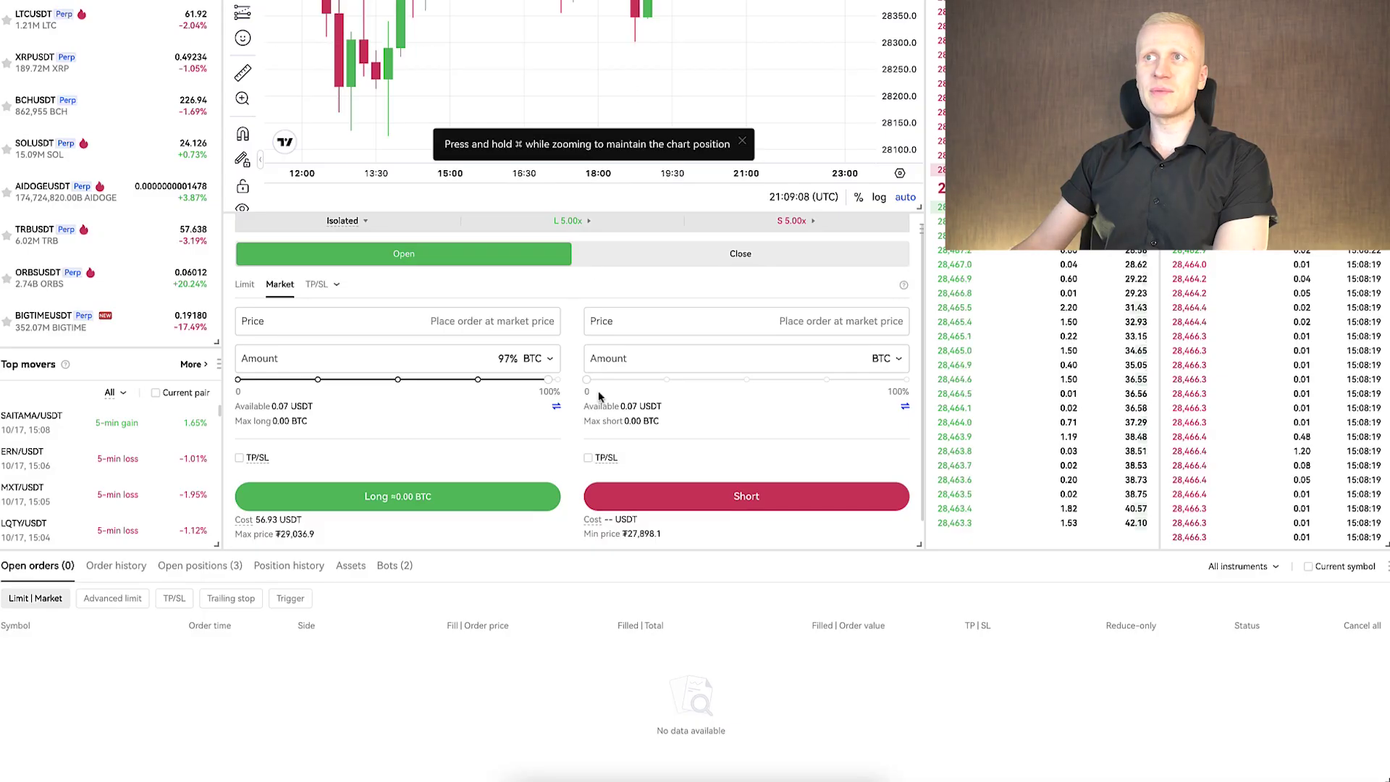
scroll(592, 398, up, 1)
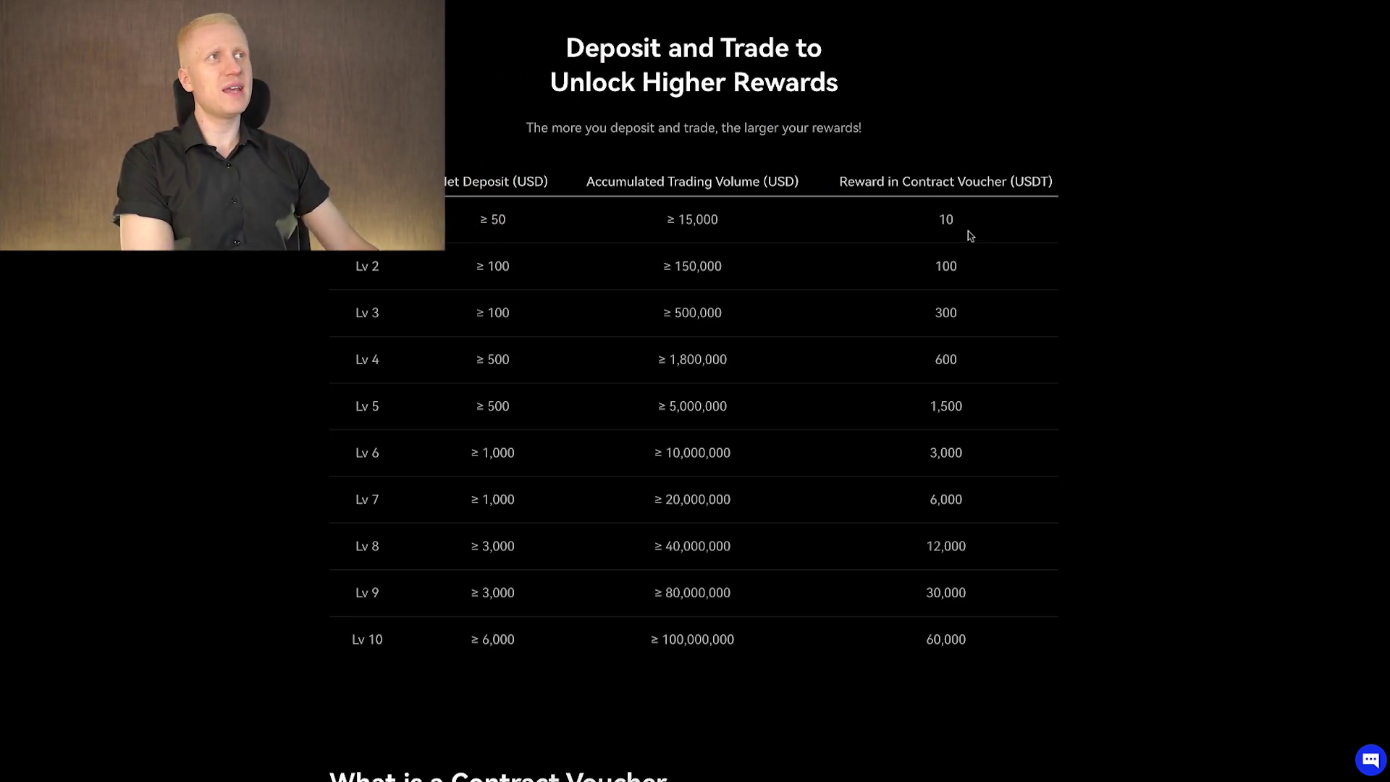
drag(745, 394, 637, 401)
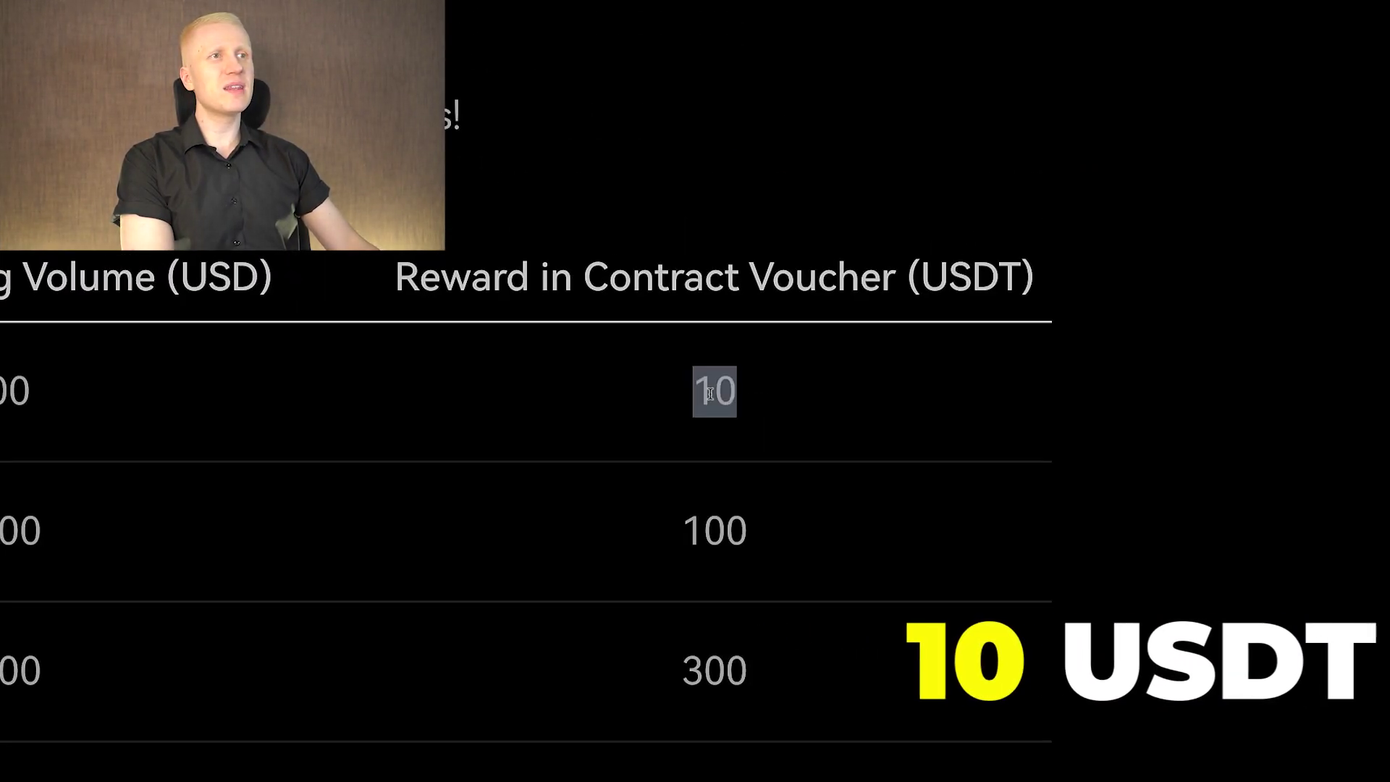
scroll(712, 400, down, 5)
scroll(712, 400, down, 3)
drag(832, 413, 559, 387)
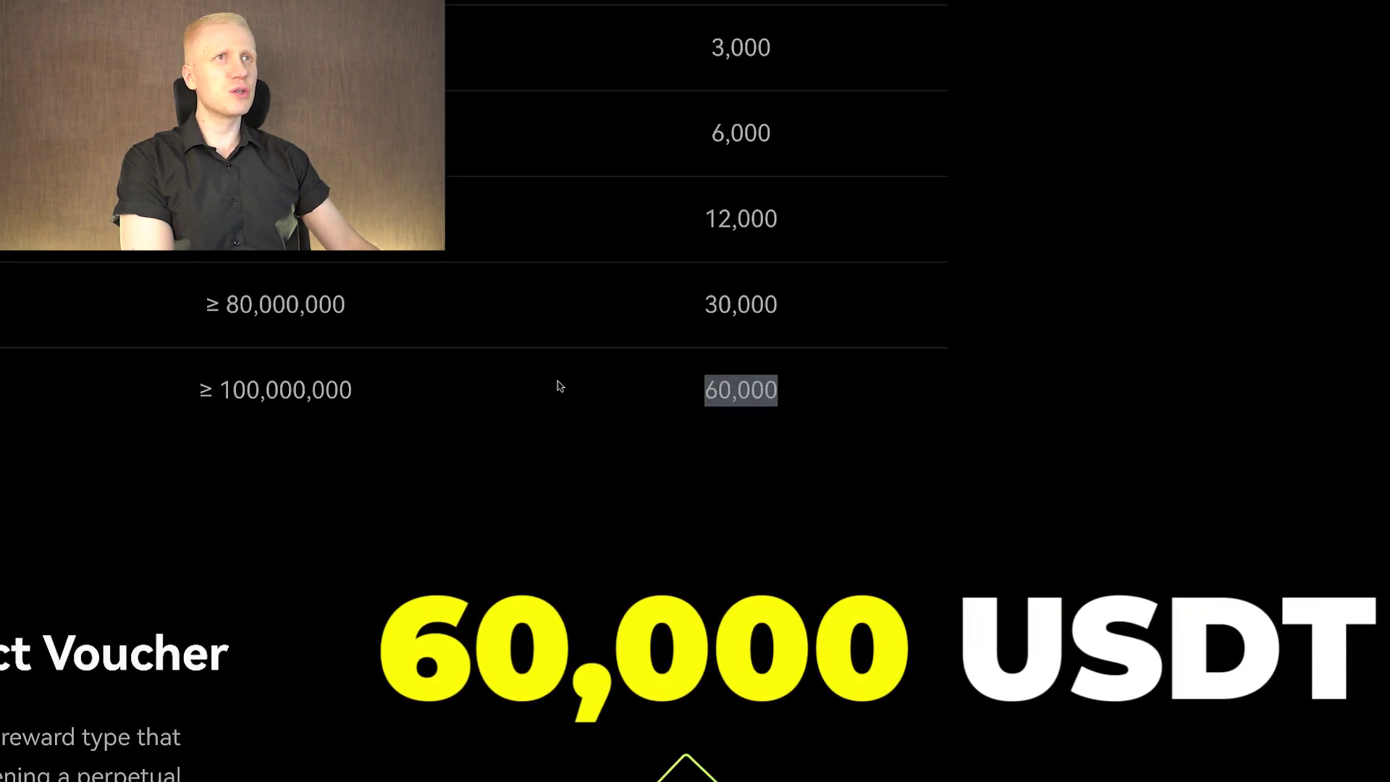
scroll(949, 408, up, 3)
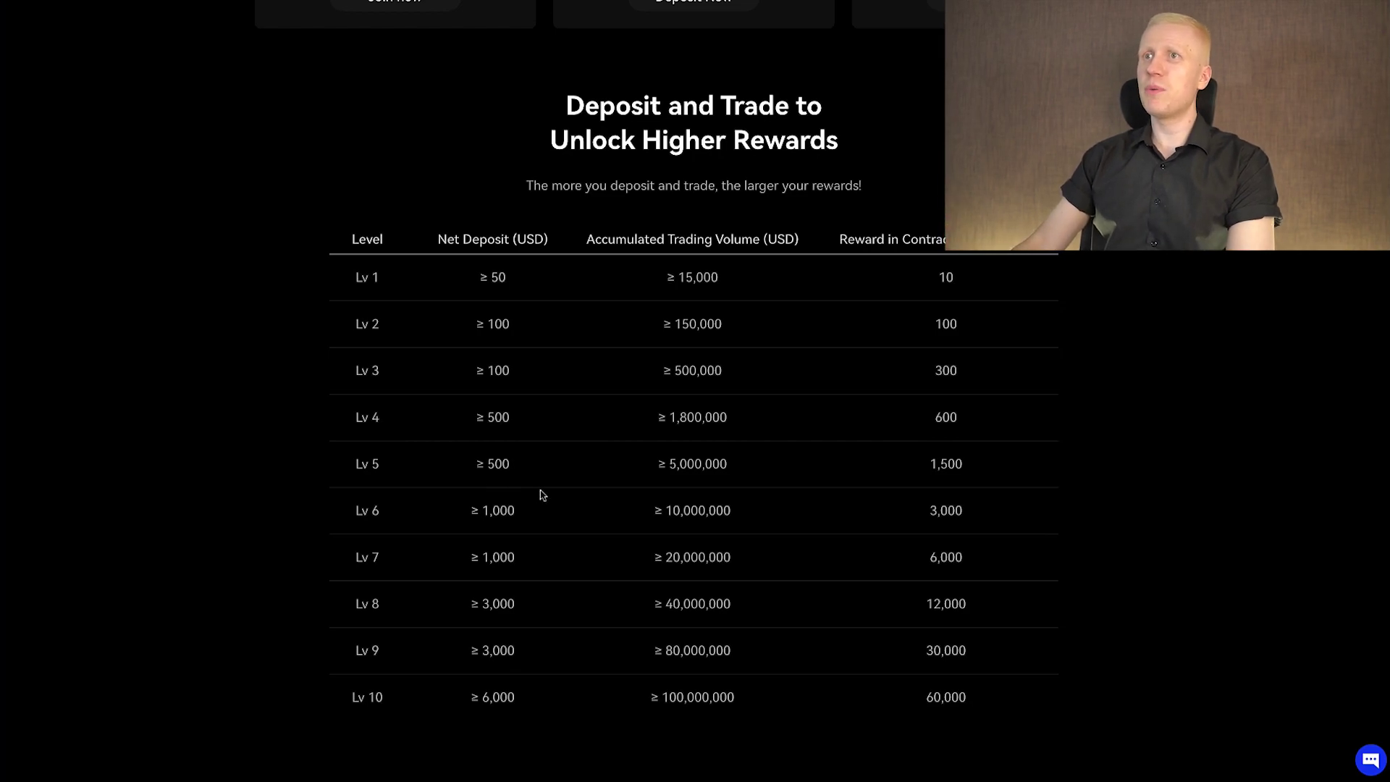
drag(532, 511, 460, 505)
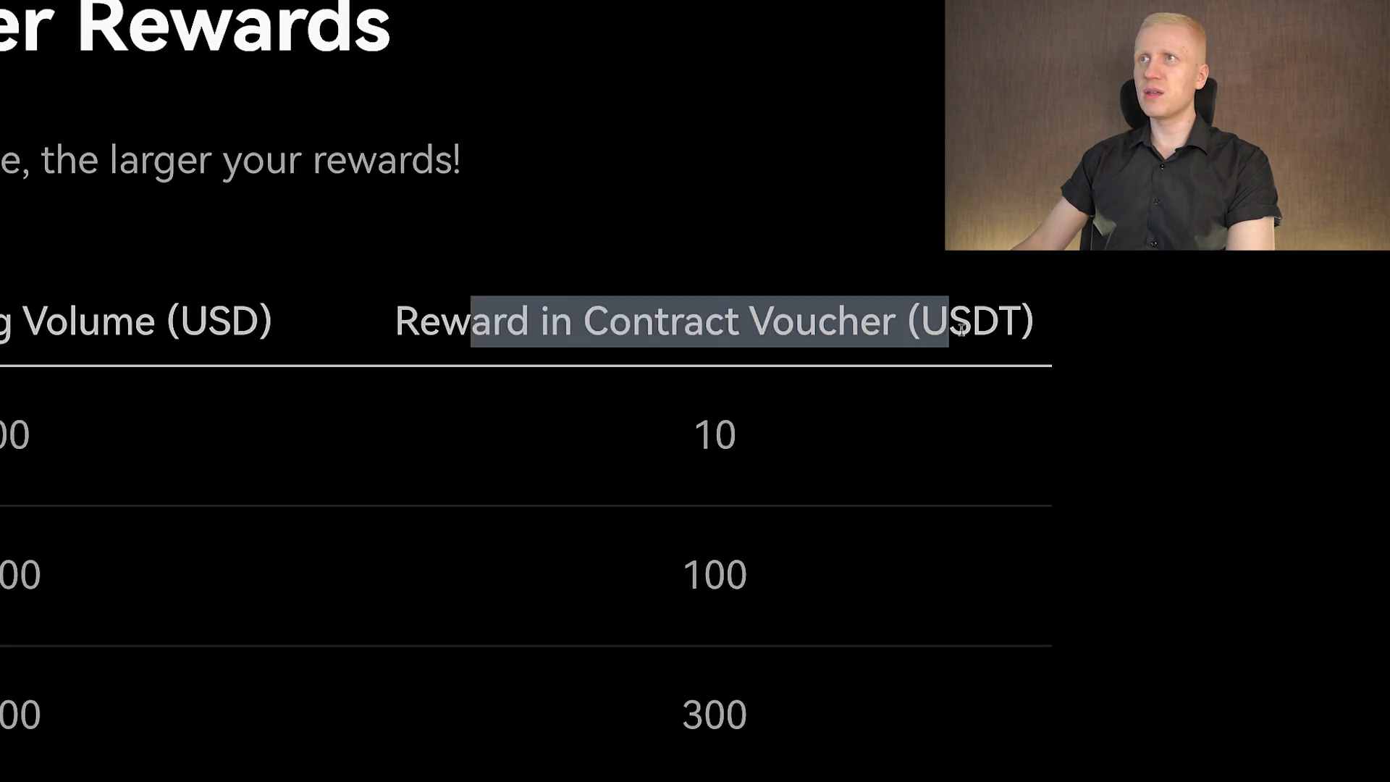
scroll(859, 306, up, 1)
scroll(859, 305, up, 5)
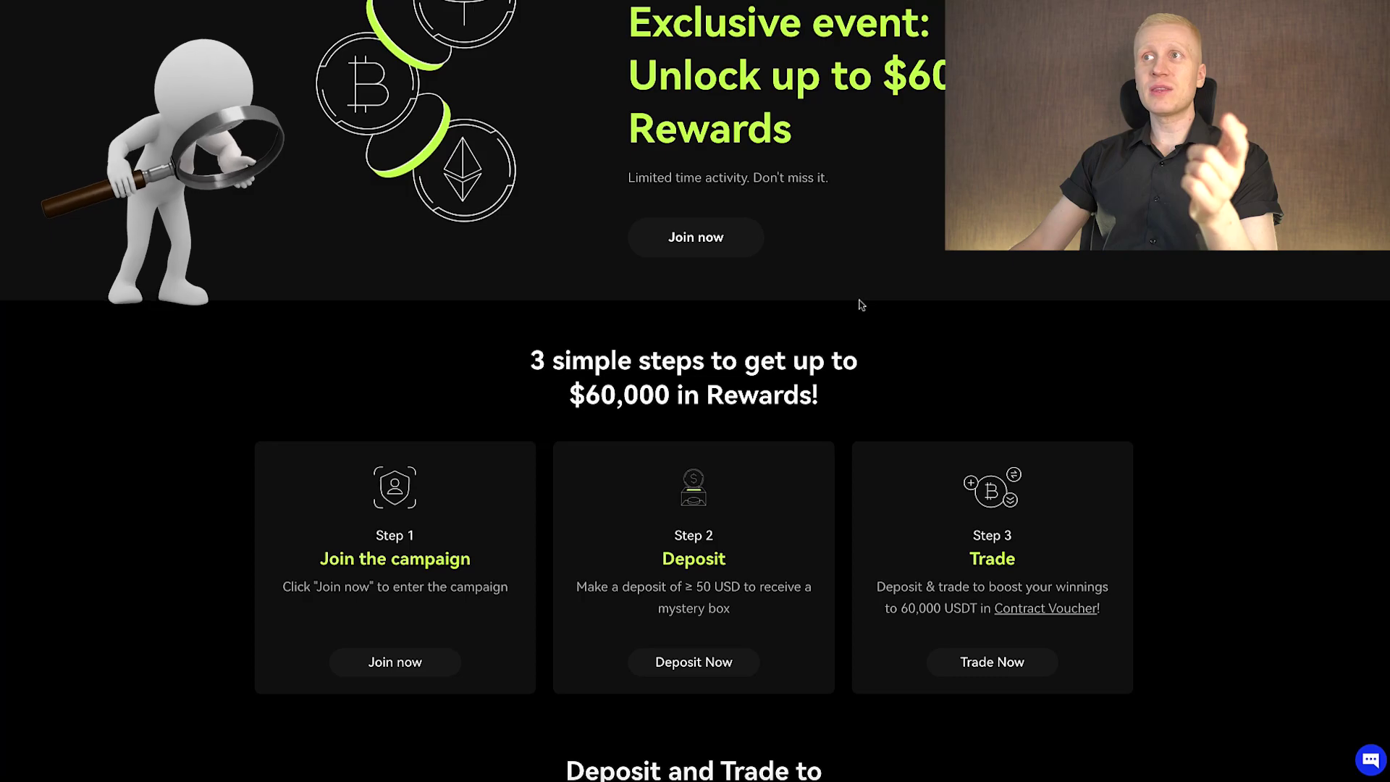
scroll(858, 304, down, 5)
scroll(859, 305, down, 2)
scroll(859, 304, down, 3)
scroll(859, 305, down, 5)
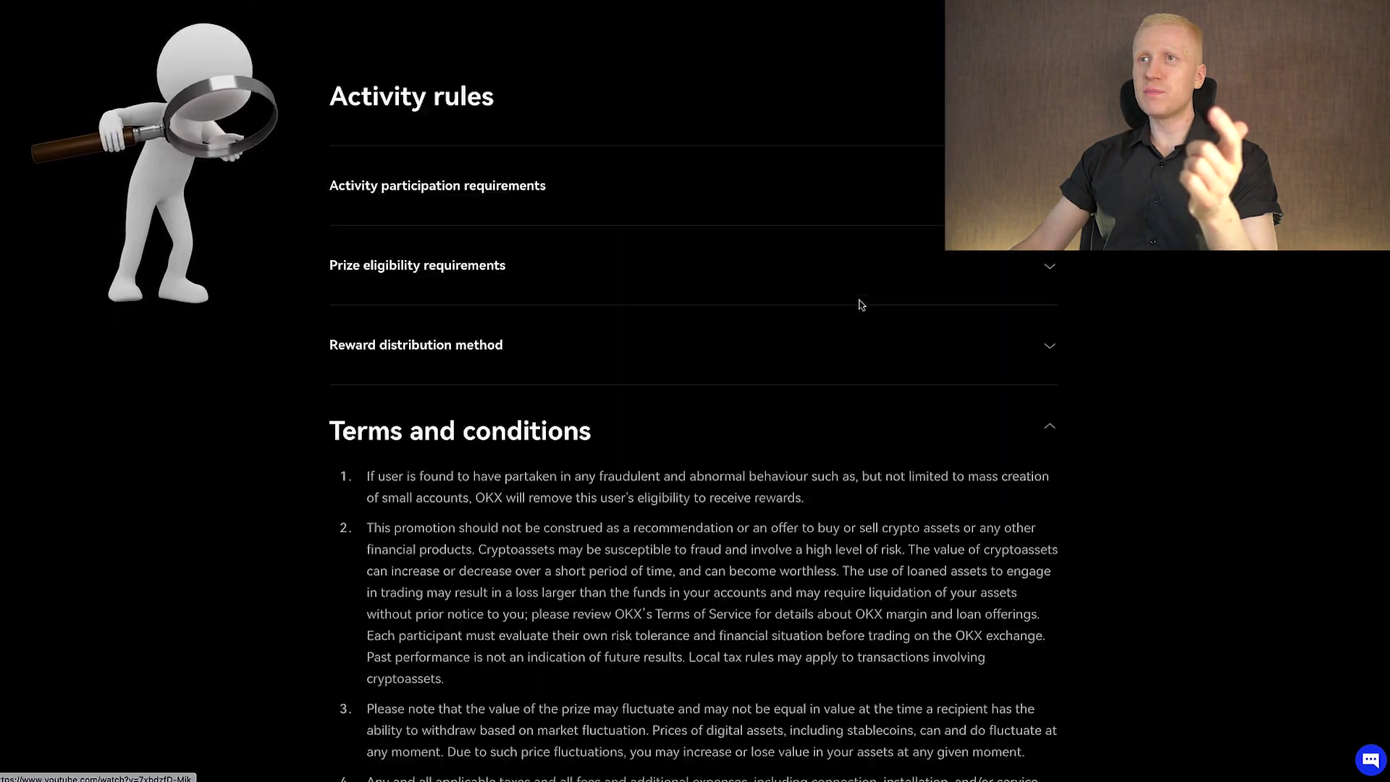
scroll(859, 305, down, 2)
scroll(860, 306, down, 3)
scroll(858, 305, up, 4)
scroll(858, 305, up, 4)
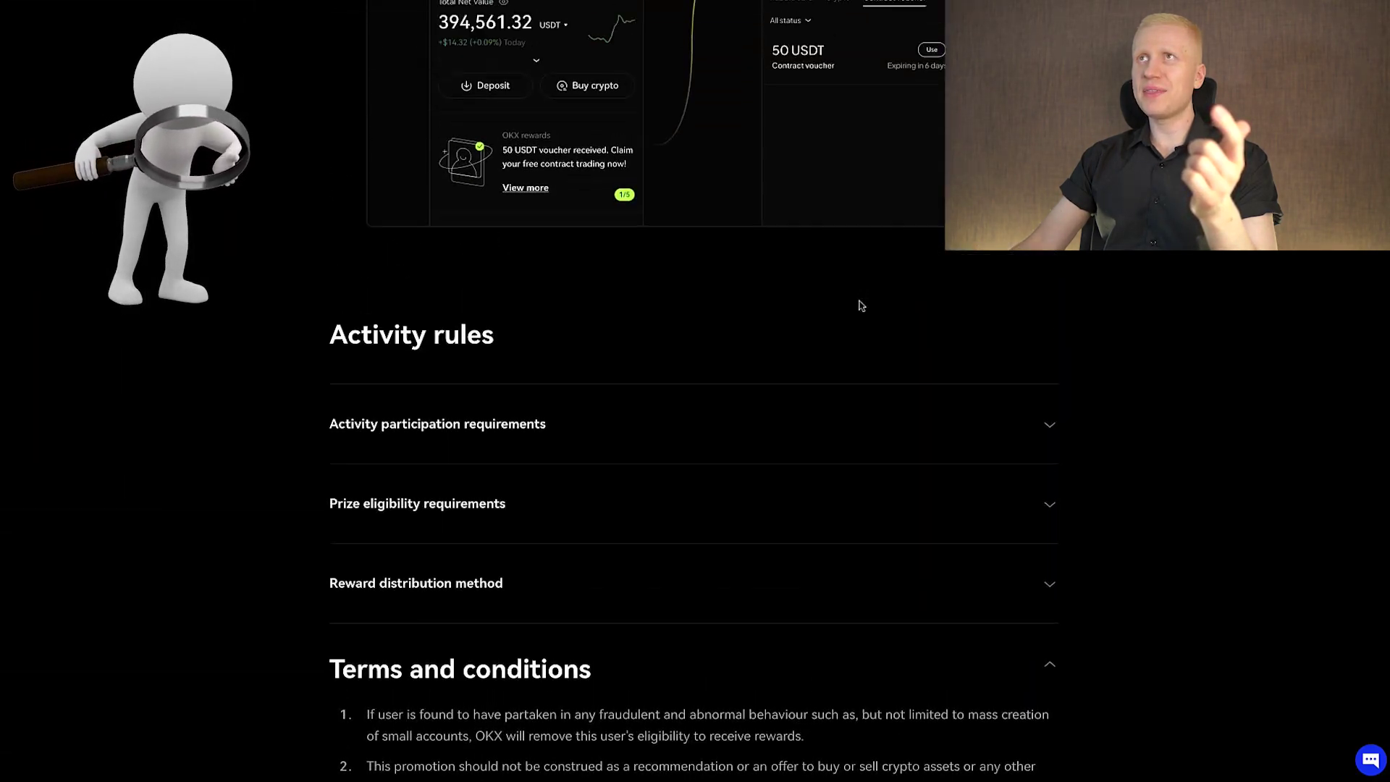
scroll(858, 305, up, 4)
scroll(859, 305, up, 1)
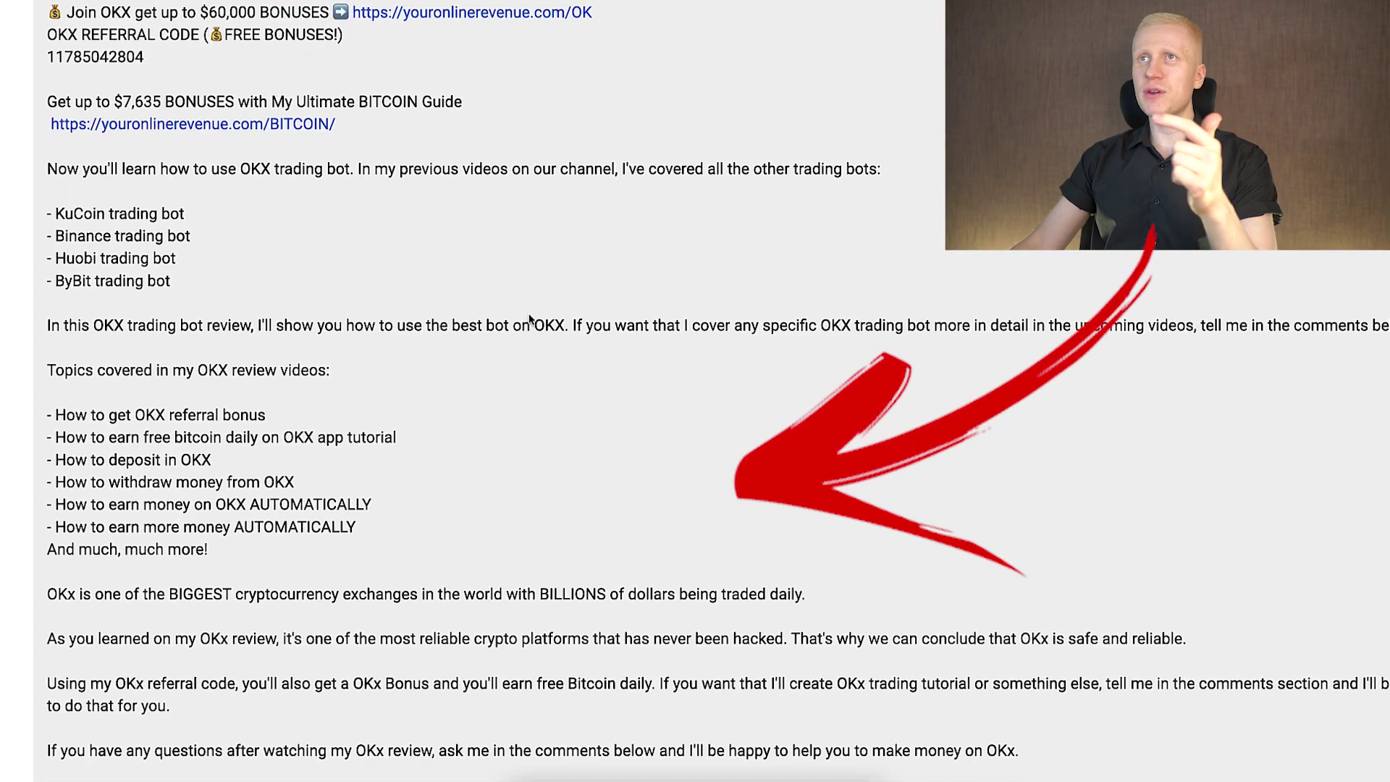
scroll(449, 531, up, 1)
scroll(449, 531, up, 5)
scroll(448, 531, down, 4)
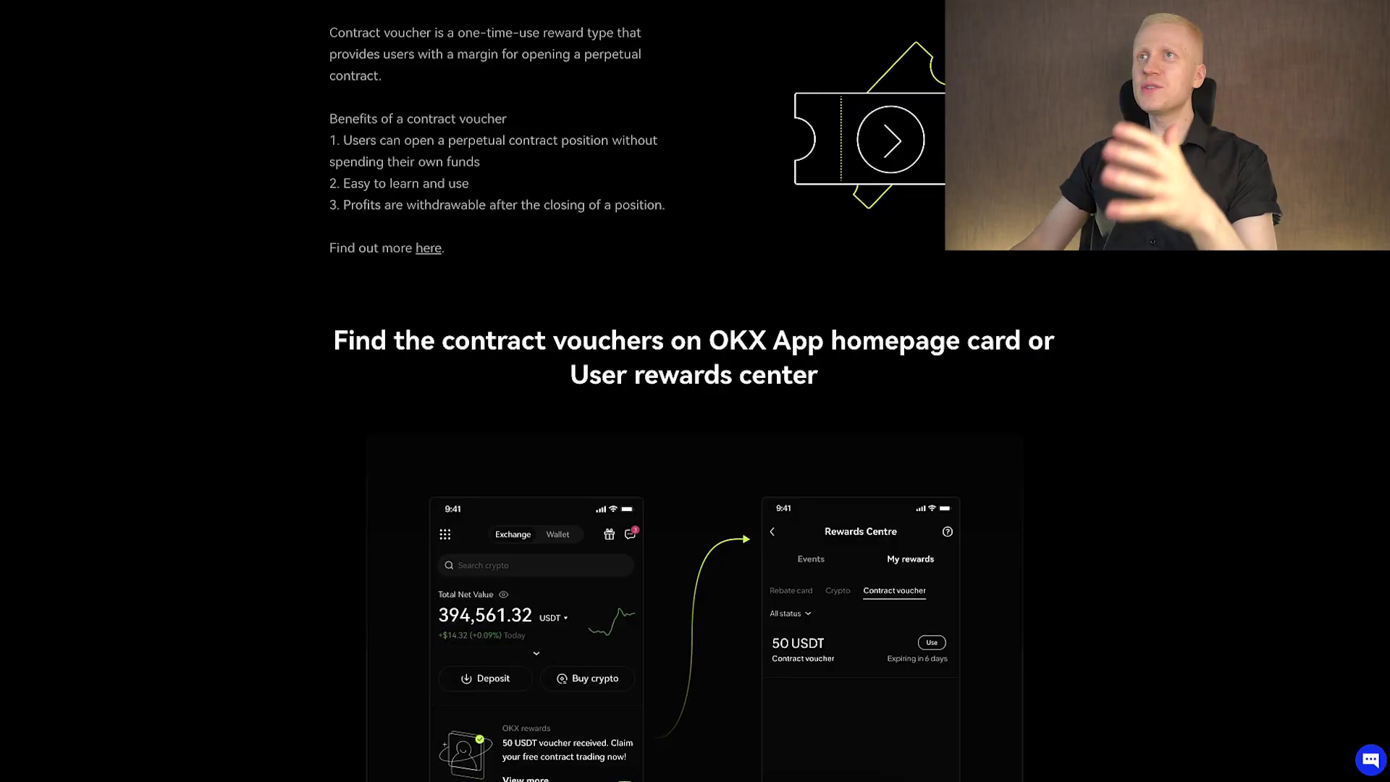
scroll(822, 191, up, 1)
scroll(822, 190, up, 3)
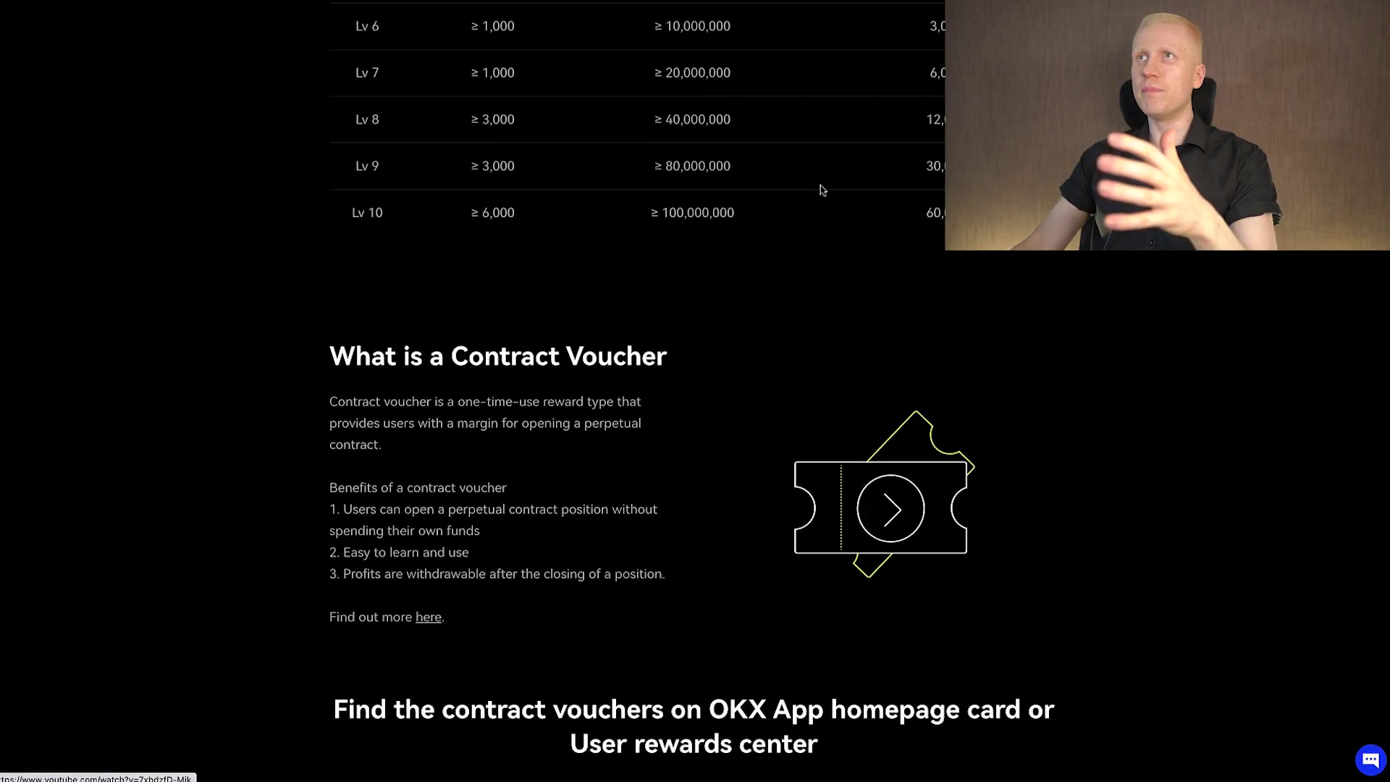
scroll(822, 190, up, 2)
scroll(822, 190, up, 2)
scroll(822, 190, up, 2)
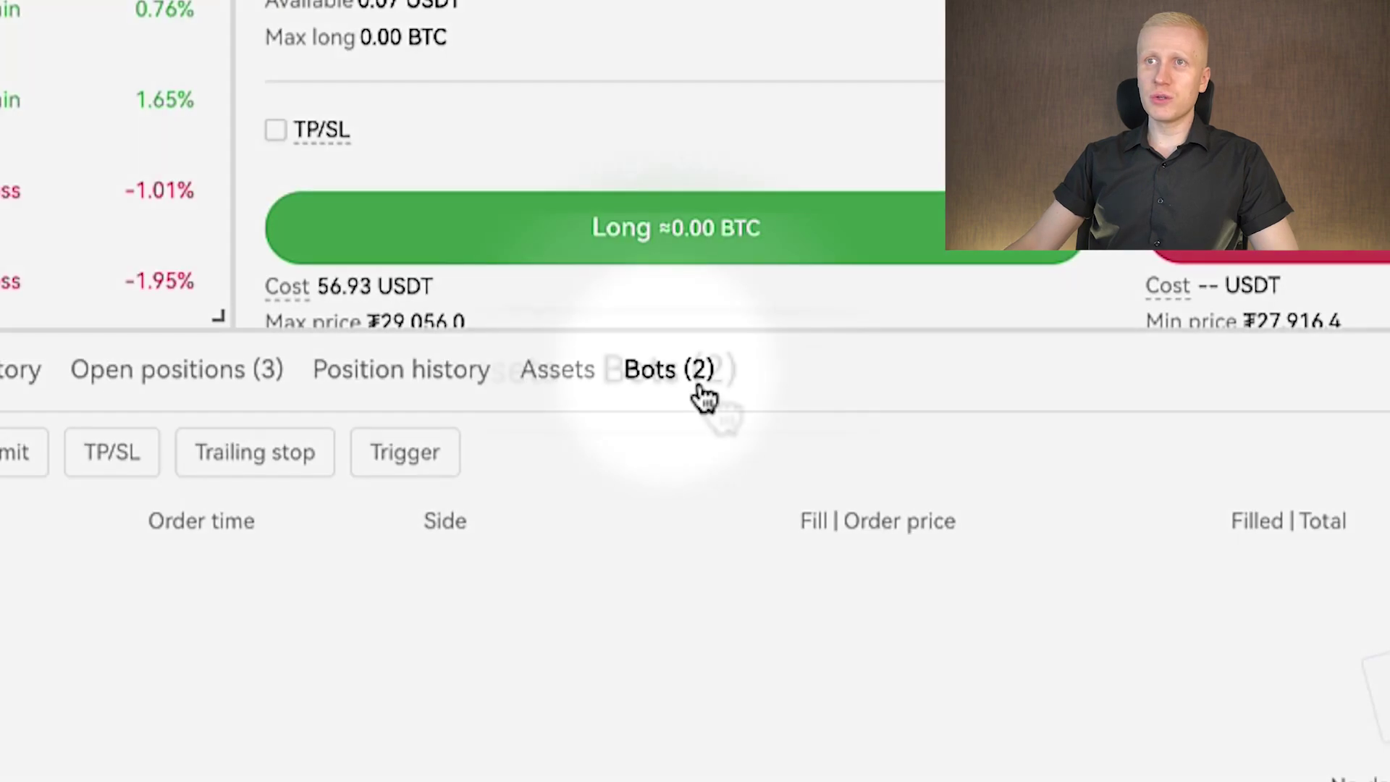
Step: List the three open positions and compare BTC/USDT profit with the losing BTCUSD PnL
click(383, 570)
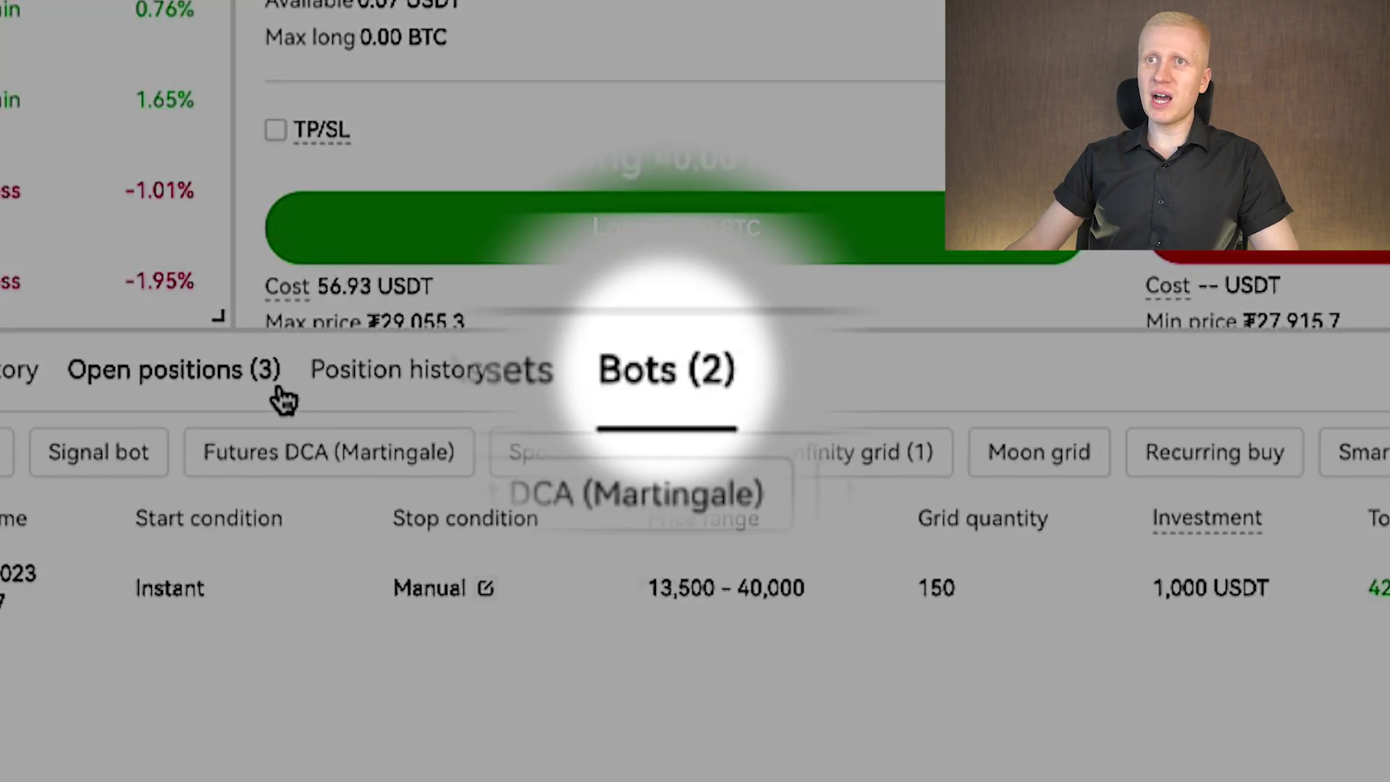
click(255, 380)
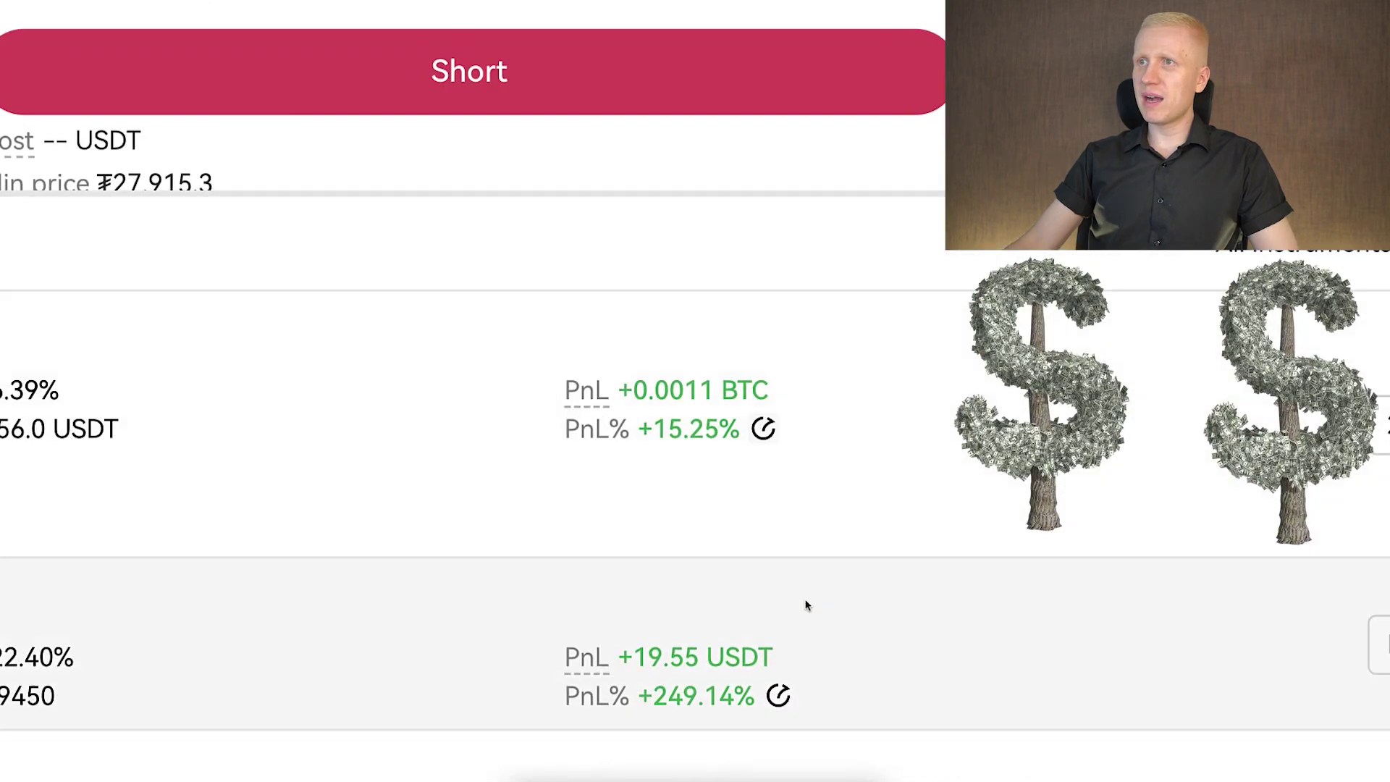
drag(749, 432, 614, 397)
mouse_move(760, 701)
mouse_down()
mouse_move(752, 644)
mouse_move(726, 662)
mouse_up()
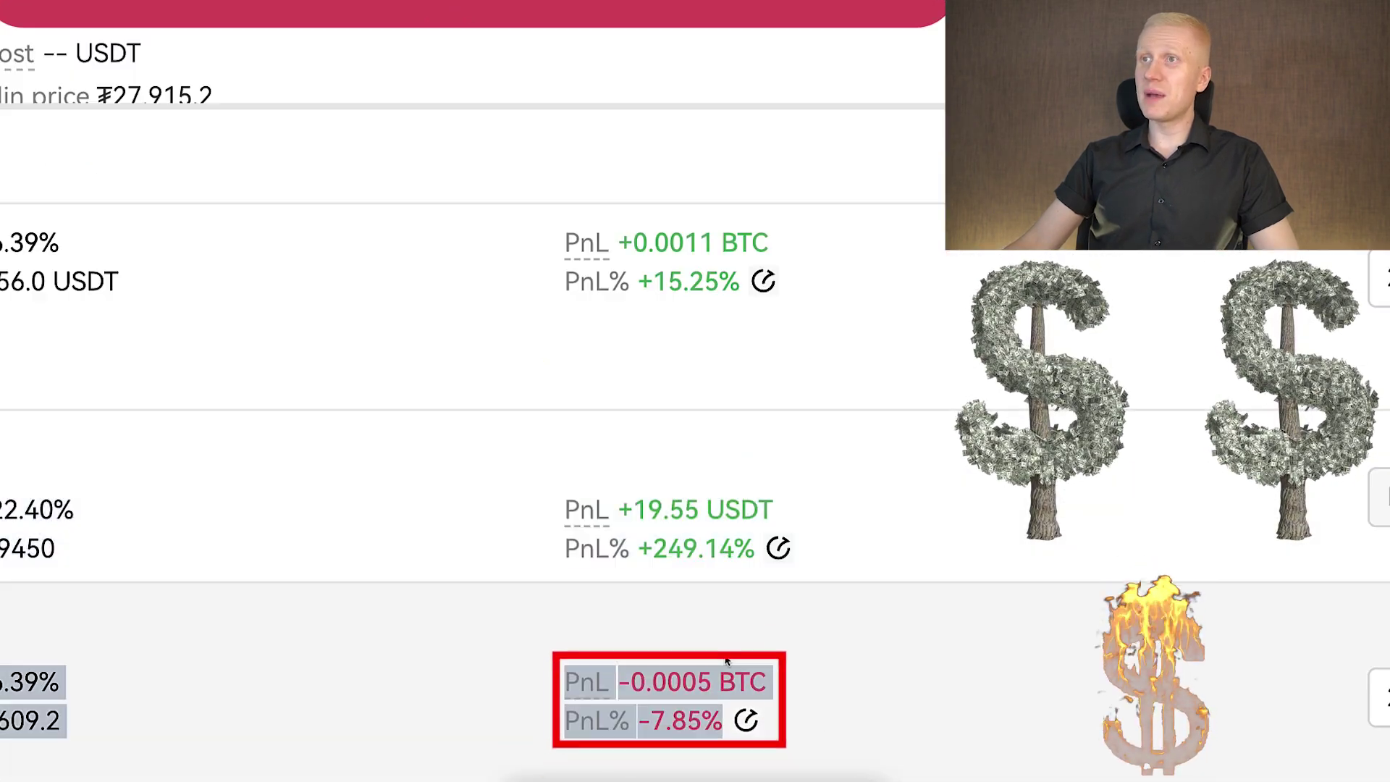